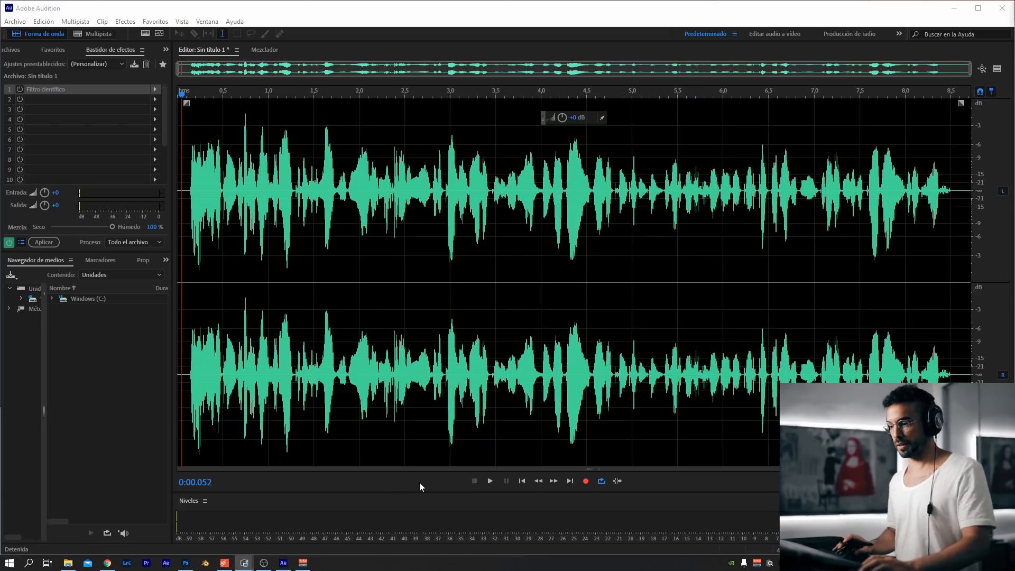
# Play the recording, then keep the scientific filter in Pase alto mode and raise its limit to 1874 Hz
pyautogui.click(491, 481)
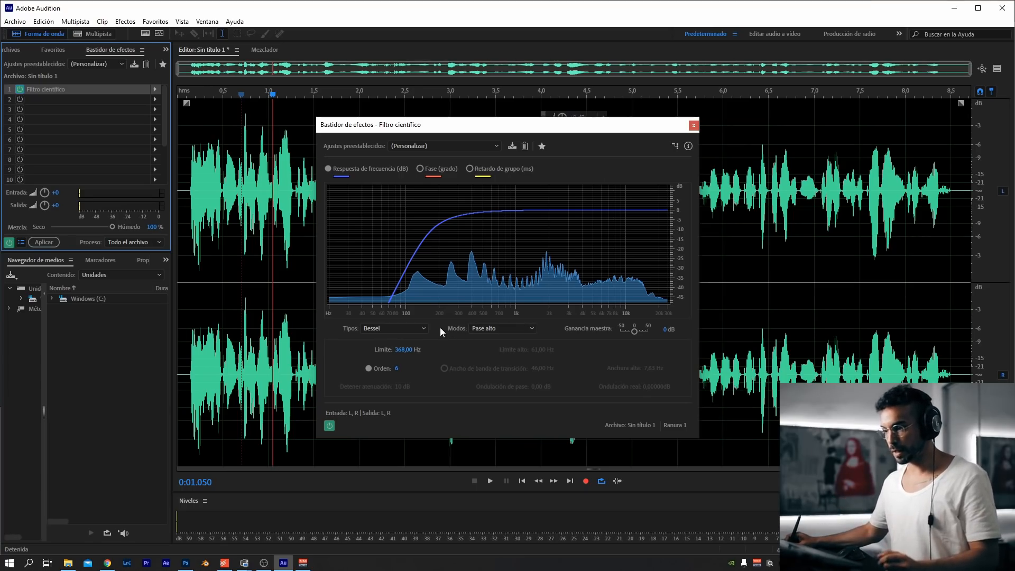
pyautogui.click(525, 330)
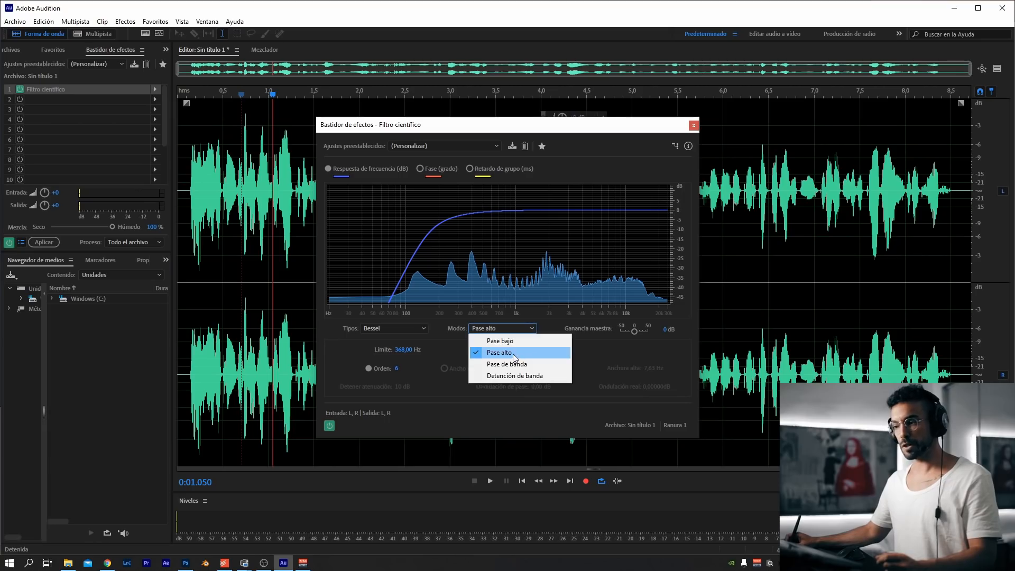
pyautogui.click(513, 353)
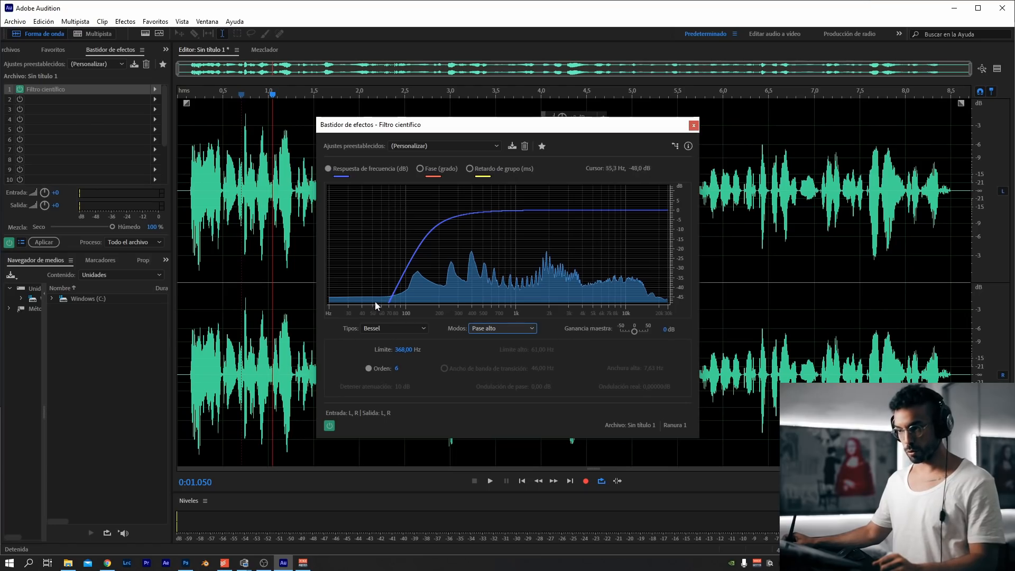
pyautogui.moveTo(399, 350); pyautogui.dragTo(495, 348)
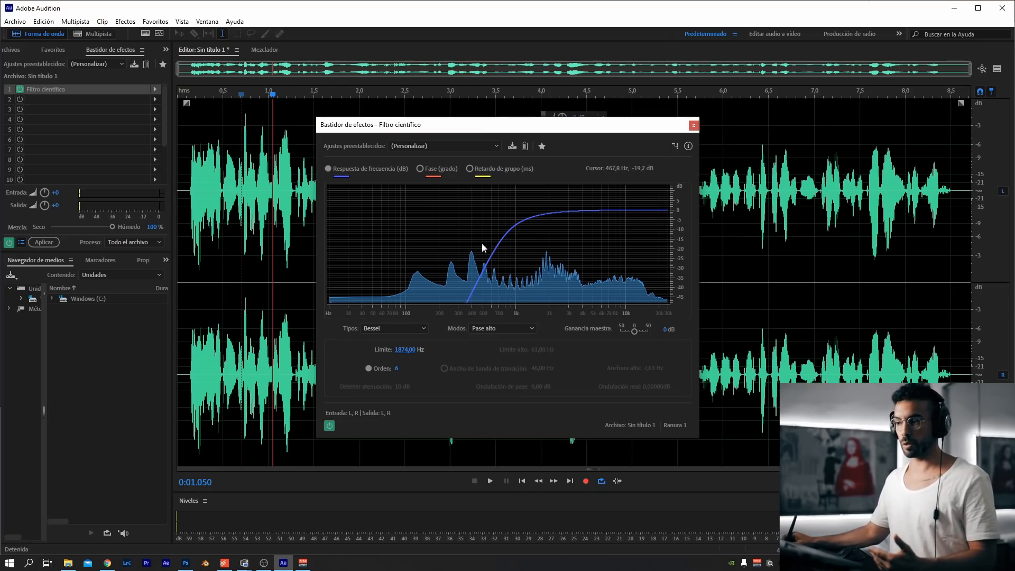
# Switch the scientific filter to Pase bajo mode and lower its limit to 310 Hz
pyautogui.click(503, 328)
pyautogui.click(486, 351)
pyautogui.moveTo(405, 349); pyautogui.dragTo(1, 365)
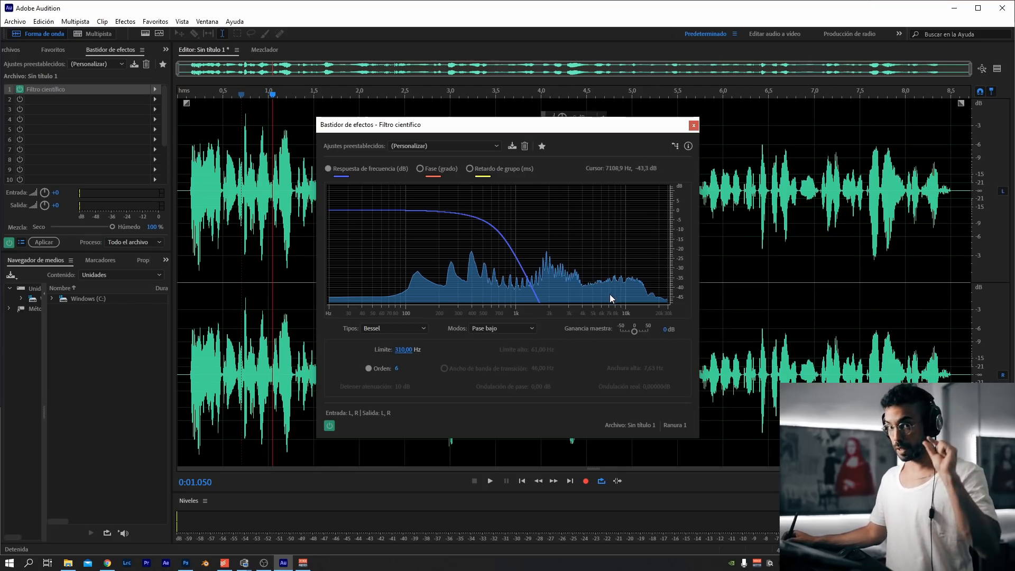
# Set the scientific filter to Pase alto with a 1070 Hz limit and listen to the filtered recording
pyautogui.click(508, 331)
pyautogui.click(496, 354)
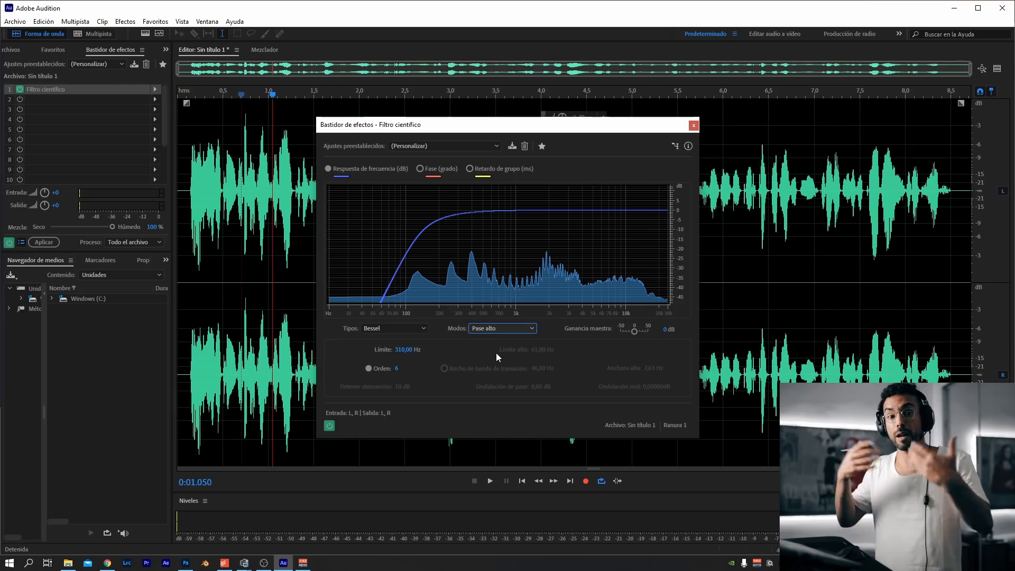
pyautogui.moveTo(402, 350); pyautogui.dragTo(431, 349)
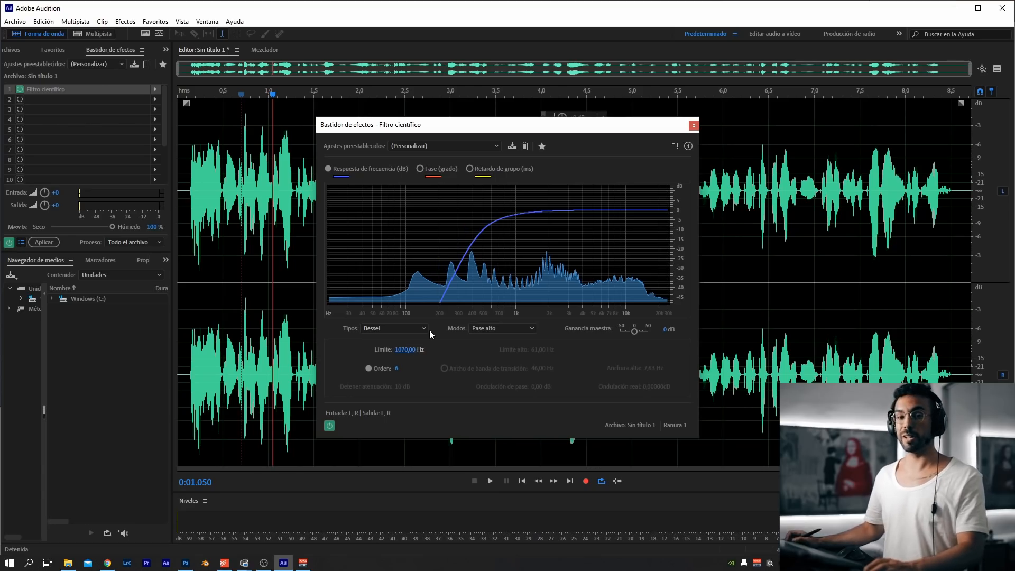
pyautogui.click(368, 368)
pyautogui.press('space')
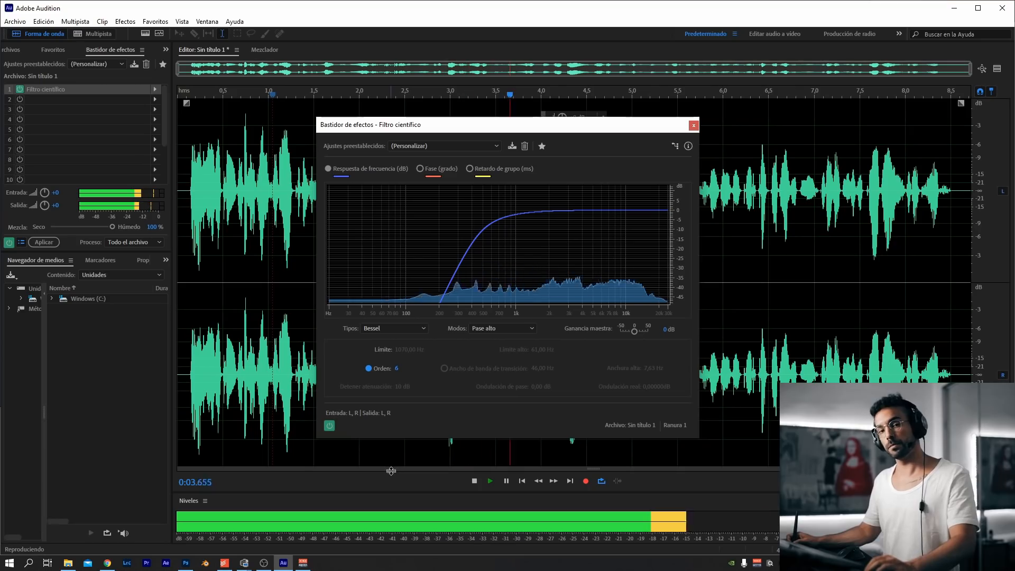
pyautogui.press('space')
# Switch the scientific filter to Pase bajo, set its limit to 700 Hz and listen to the filtered recording
pyautogui.click(502, 329)
pyautogui.click(496, 340)
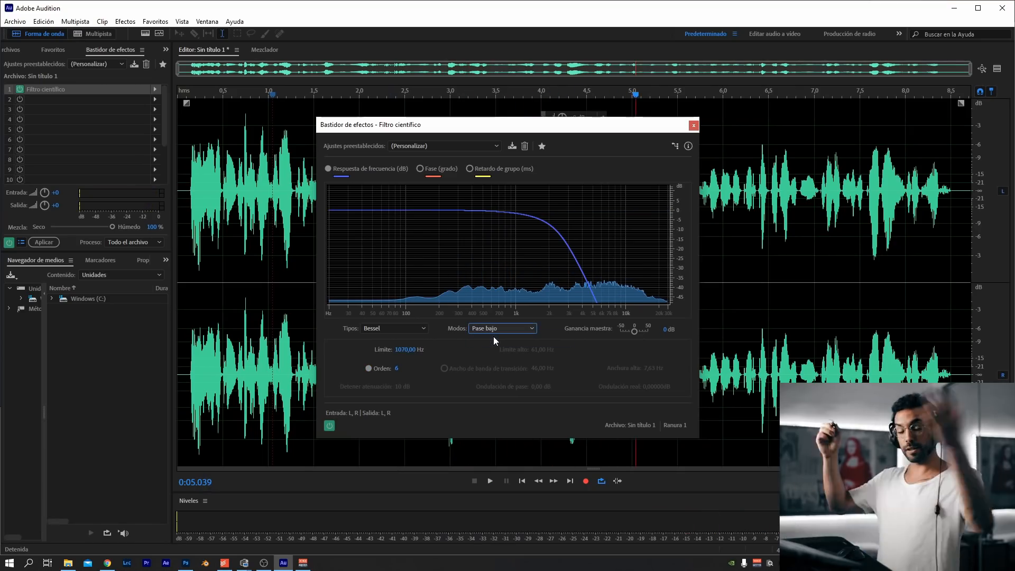
pyautogui.moveTo(404, 350); pyautogui.dragTo(340, 305)
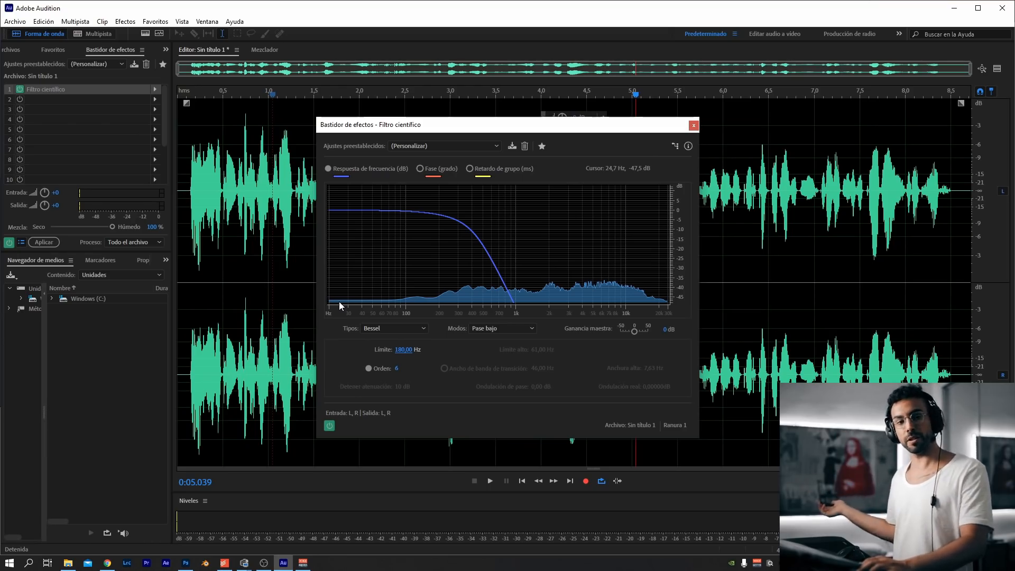
pyautogui.click(408, 350)
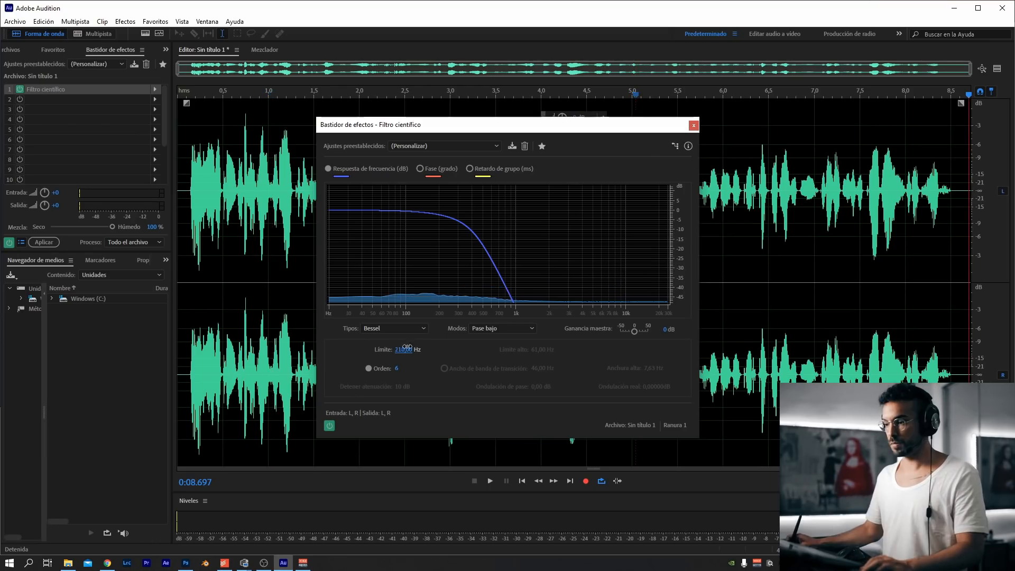
pyautogui.write('700')
pyautogui.press('Return')
pyautogui.press('space')
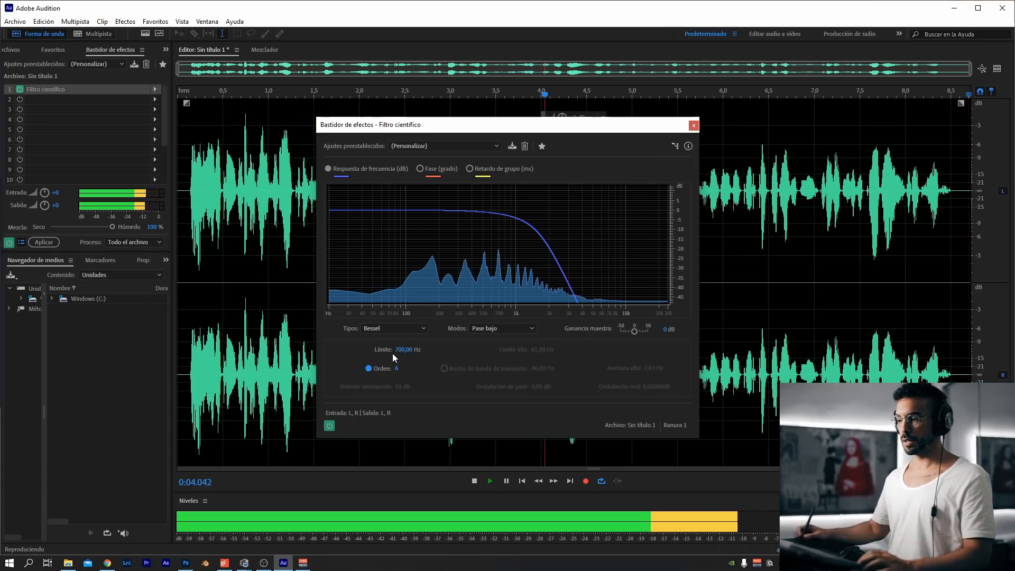
pyautogui.press('space')
# Alternate the filter mode between Pase bajo and Pase alto to compare their curves, finishing on Pase alto
pyautogui.click(516, 326)
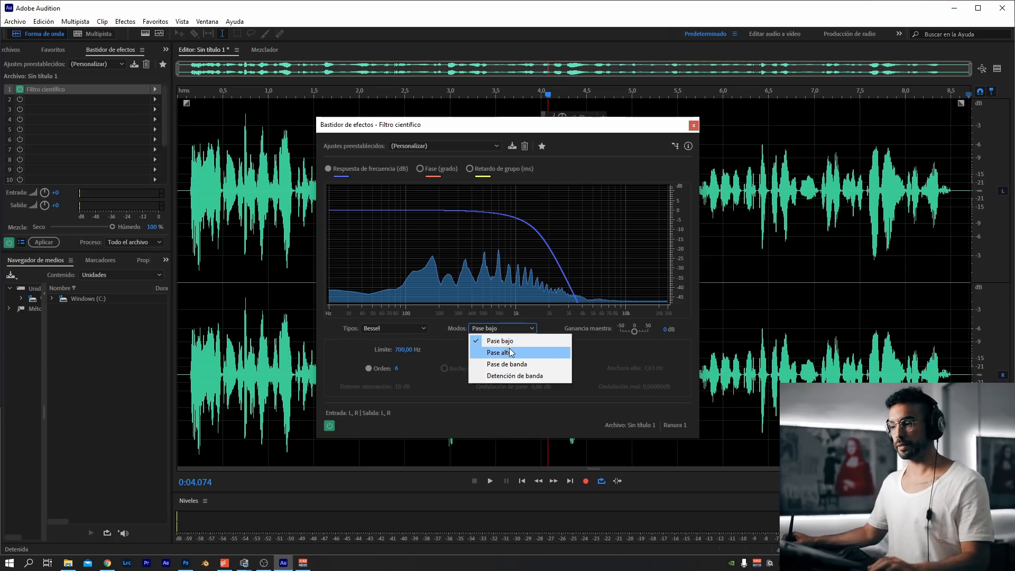
pyautogui.click(508, 345)
pyautogui.click(509, 330)
pyautogui.click(510, 351)
pyautogui.click(508, 333)
pyautogui.click(510, 341)
pyautogui.click(509, 333)
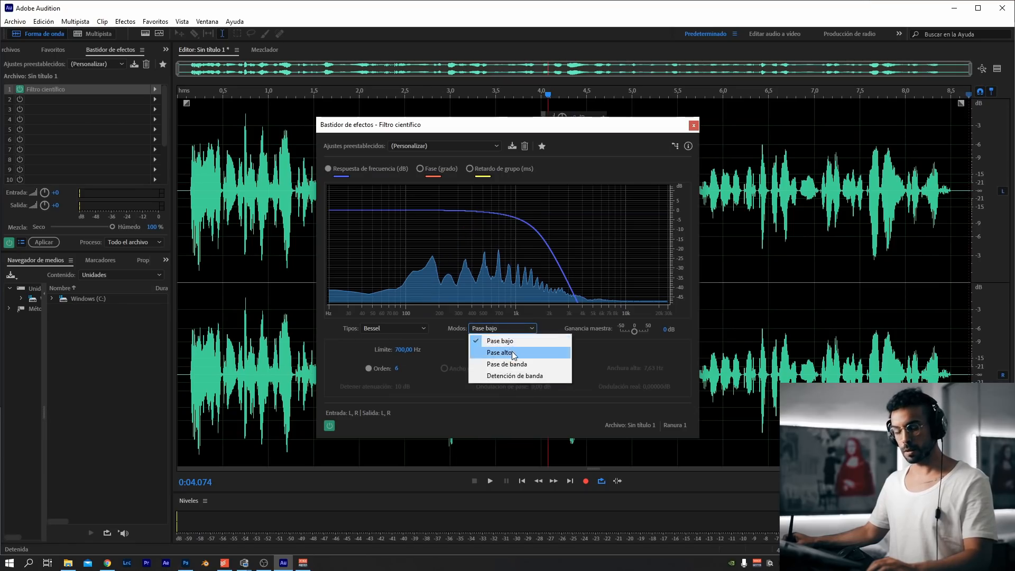
pyautogui.click(512, 352)
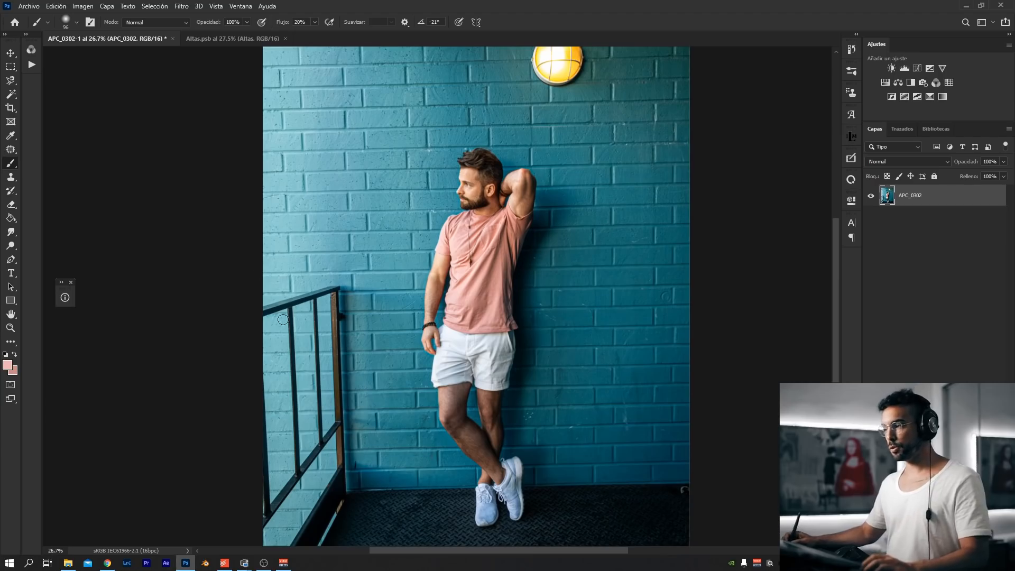
# In Photoshop, duplicate the APC_0302 layer and open the Paso alto filter on the copy with an 8-pixel radius
pyautogui.hotkey('ctrl', 'j')
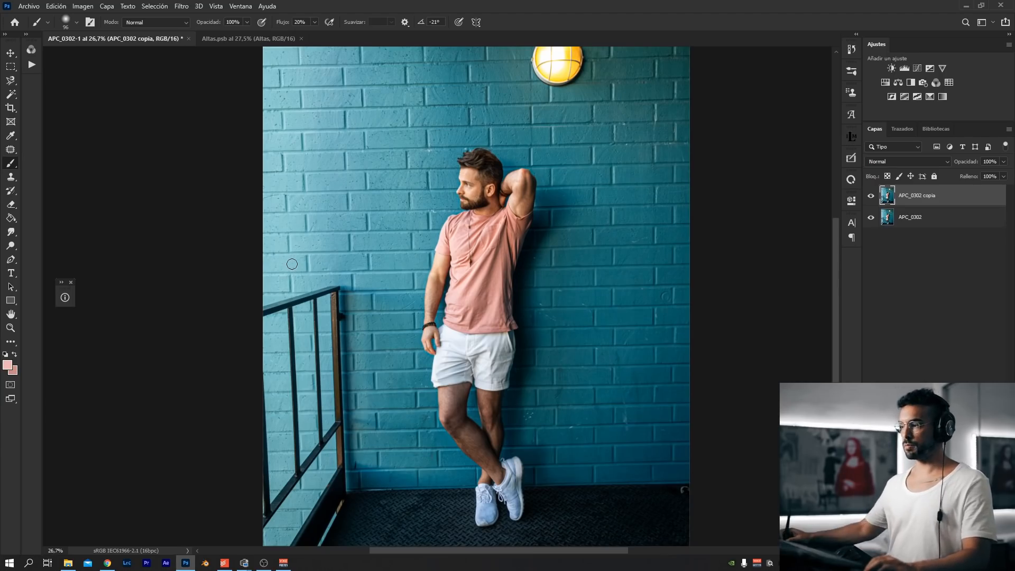
pyautogui.click(181, 6)
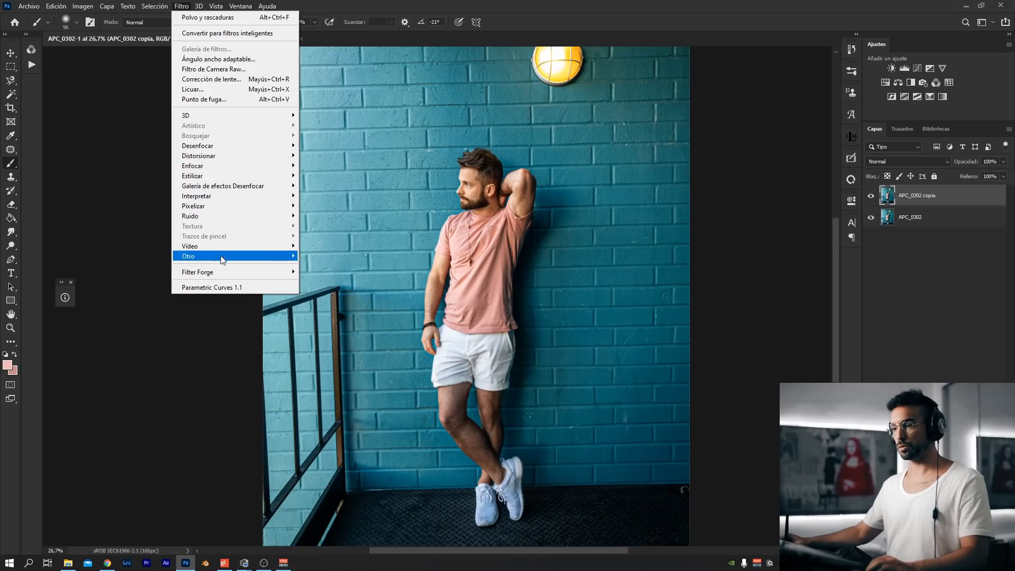
pyautogui.moveTo(224, 256)
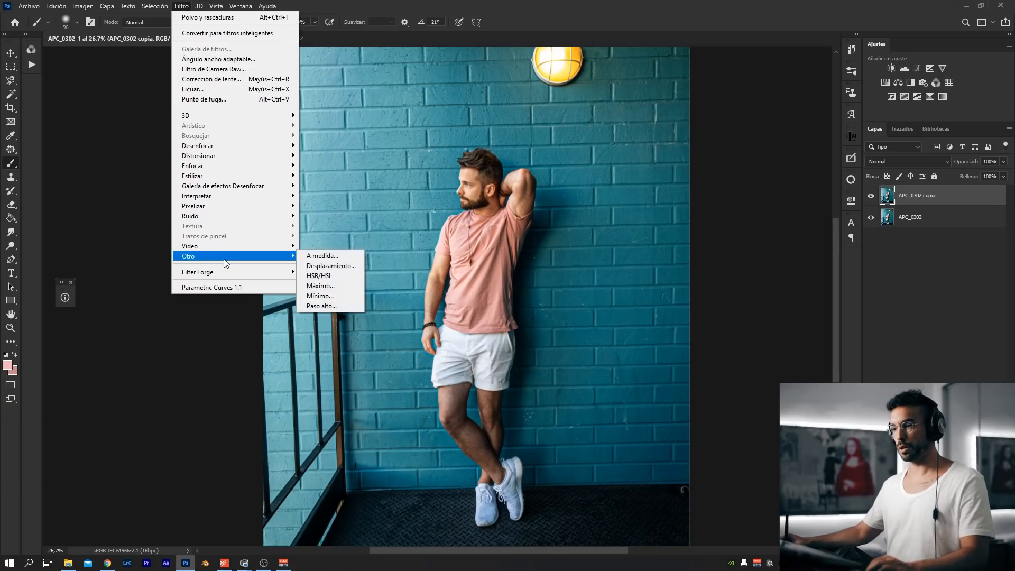
pyautogui.click(333, 307)
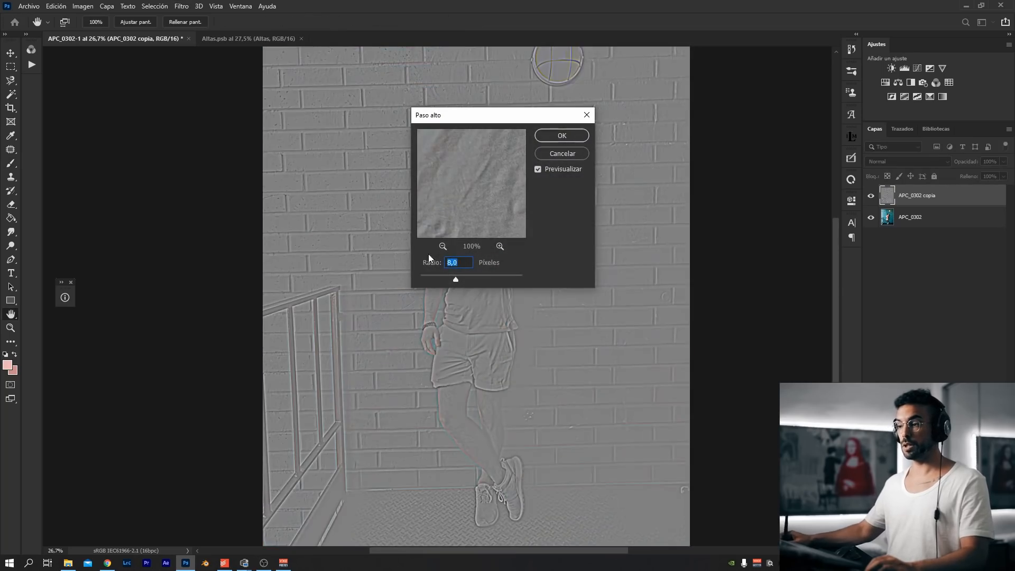
# Examine the Paso alto preview up close across the brick wall texture
pyautogui.moveTo(325, 223); pyautogui.dragTo(418, 226)
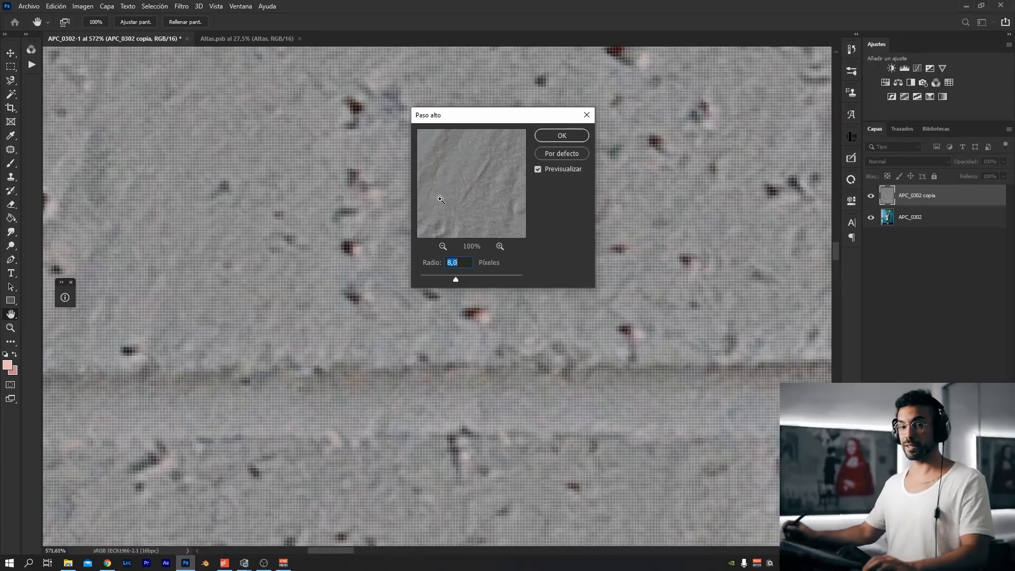
pyautogui.moveTo(679, 278); pyautogui.dragTo(307, 433)
pyautogui.moveTo(761, 285); pyautogui.dragTo(391, 385)
pyautogui.moveTo(392, 385); pyautogui.dragTo(343, 385)
pyautogui.moveTo(629, 309); pyautogui.dragTo(381, 356)
pyautogui.moveTo(633, 390); pyautogui.dragTo(322, 106)
pyautogui.moveTo(364, 370)
pyautogui.mouseDown()
pyautogui.moveTo(400, 369)
pyautogui.moveTo(370, 369)
pyautogui.mouseUp()
pyautogui.moveTo(340, 285); pyautogui.dragTo(412, 317)
pyautogui.moveTo(442, 503); pyautogui.dragTo(389, 350)
pyautogui.moveTo(587, 408); pyautogui.dragTo(551, 399)
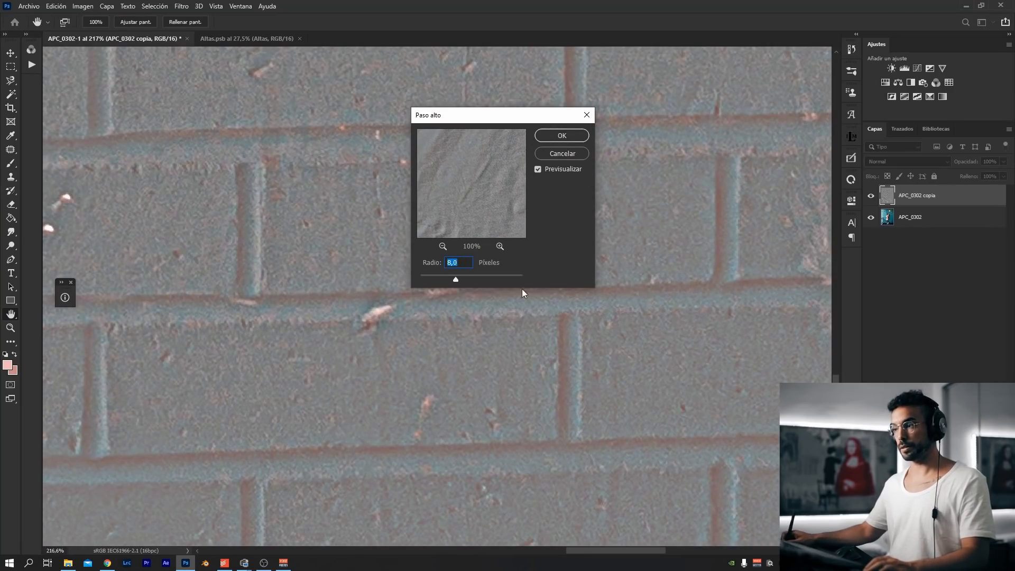
# Apply the Paso alto filter with the 8-pixel radius to the APC_0302 copia layer and check the whole image
pyautogui.click(561, 139)
pyautogui.moveTo(596, 282); pyautogui.dragTo(538, 290)
pyautogui.moveTo(519, 247)
pyautogui.mouseDown()
pyautogui.moveTo(623, 390)
pyautogui.moveTo(652, 458)
pyautogui.mouseUp()
pyautogui.hotkey('ctrl', '0')
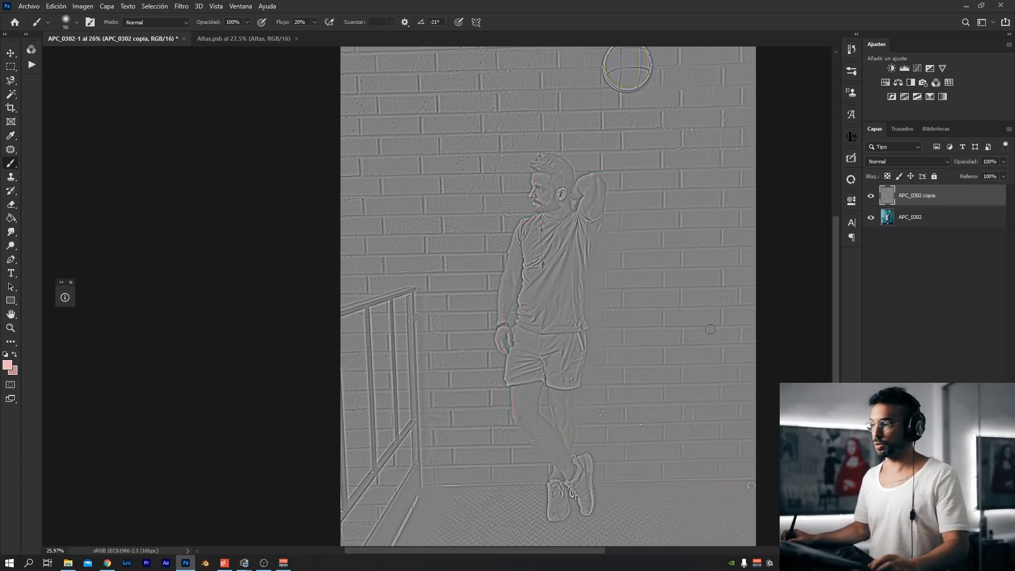
# Hide the APC_0302 copia layer and apply an 8-pixel Gaussian blur to the APC_0302 layer
pyautogui.click(871, 200)
pyautogui.click(929, 217)
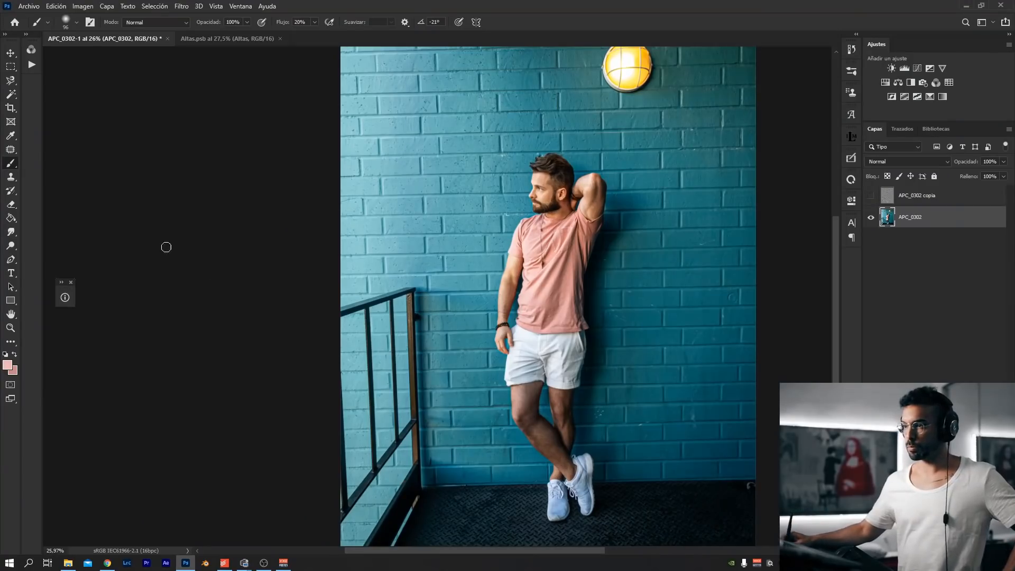
pyautogui.click(182, 7)
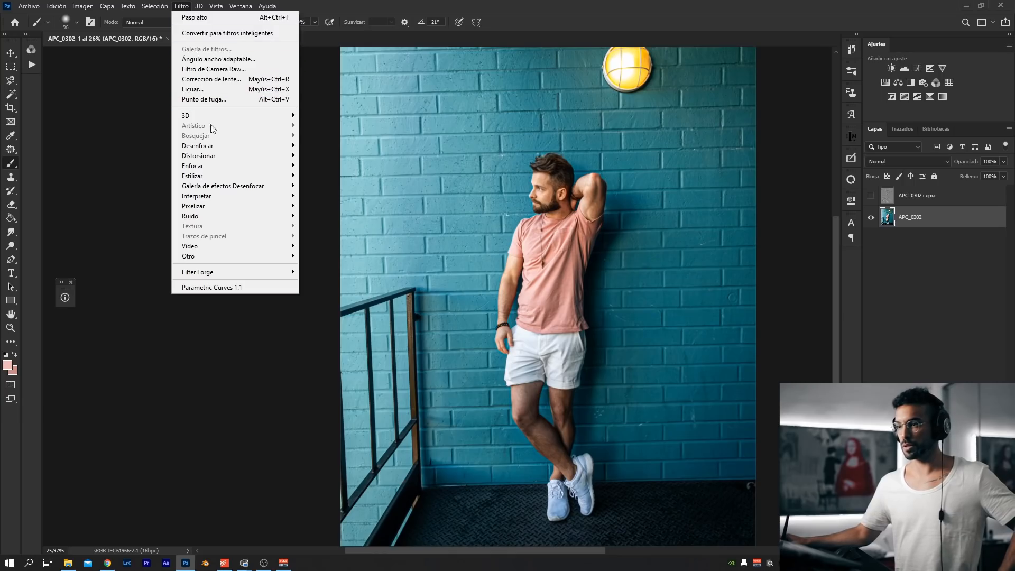
pyautogui.moveTo(221, 151)
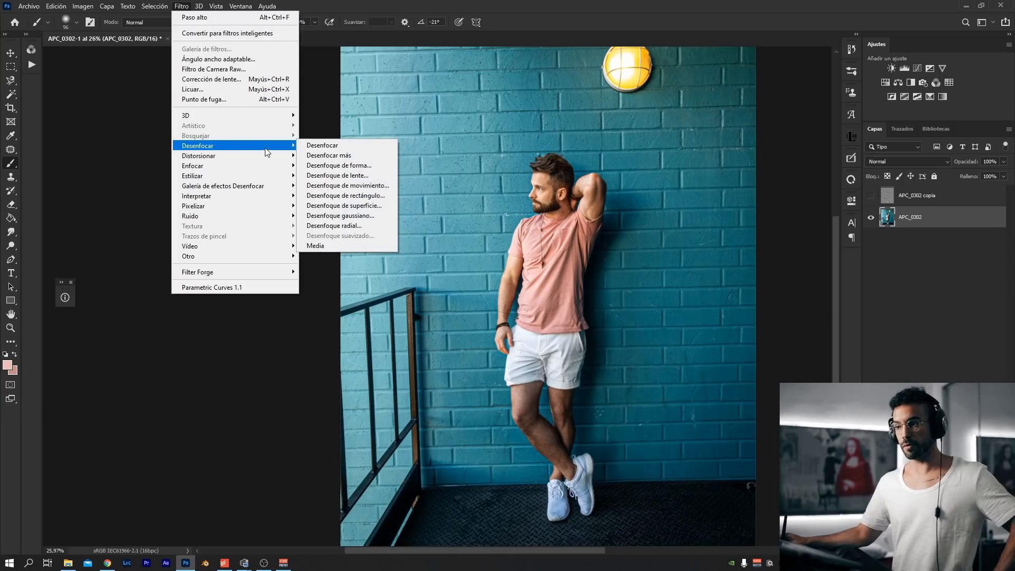
pyautogui.click(345, 221)
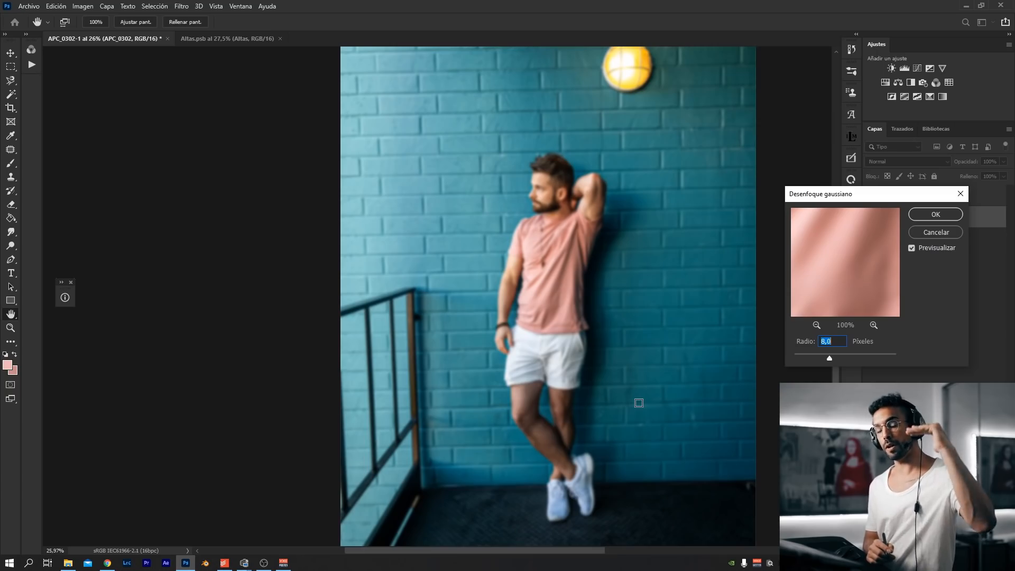
pyautogui.press('Return')
pyautogui.press('b')
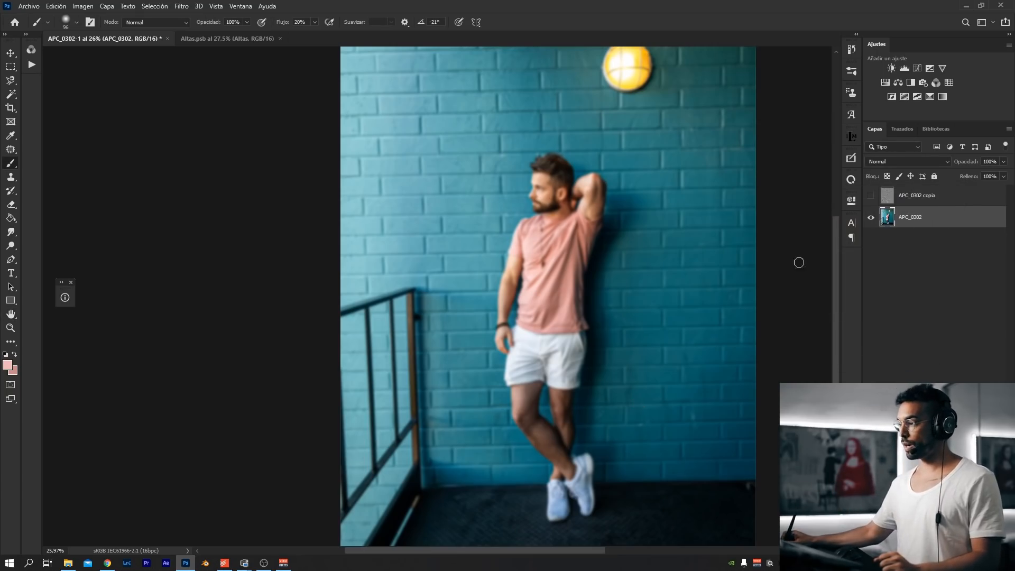
# Compare the blurred APC_0302 layer with the high-pass copy by toggling the copy's visibility and inspecting the wall and face
pyautogui.moveTo(468, 285); pyautogui.dragTo(542, 334)
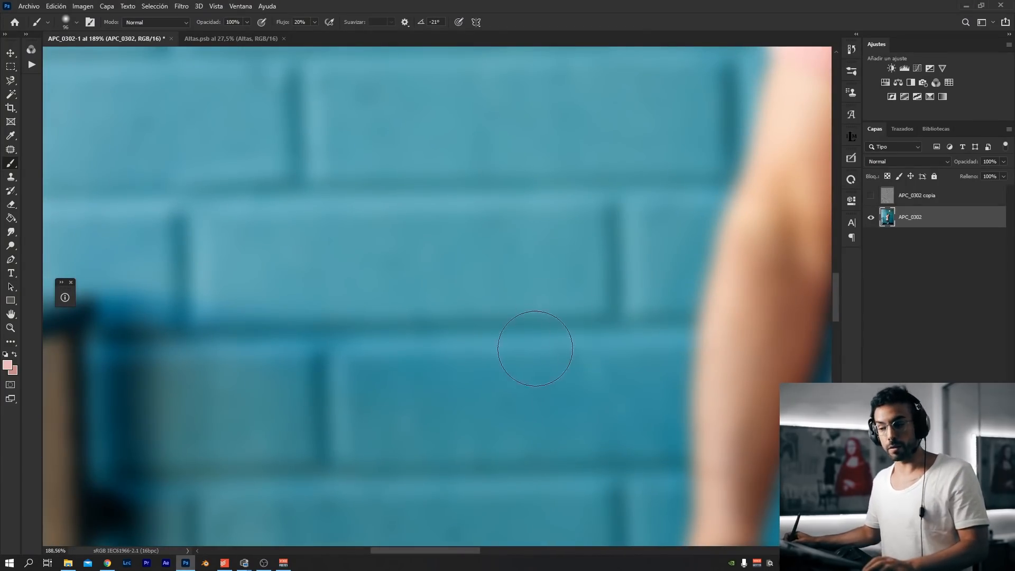
pyautogui.click(872, 197)
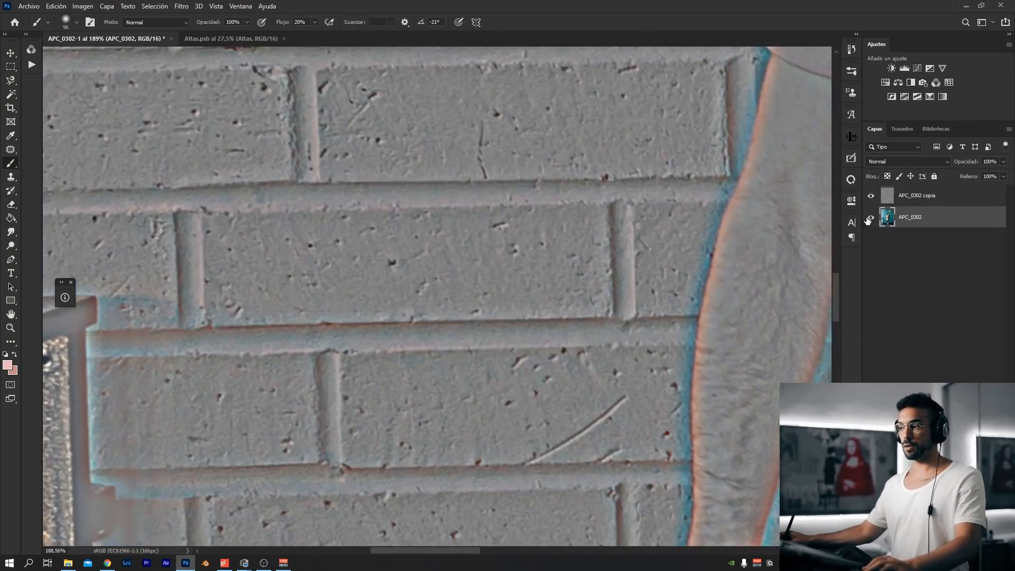
pyautogui.click(871, 197)
pyautogui.scroll(-5, 577, 277)
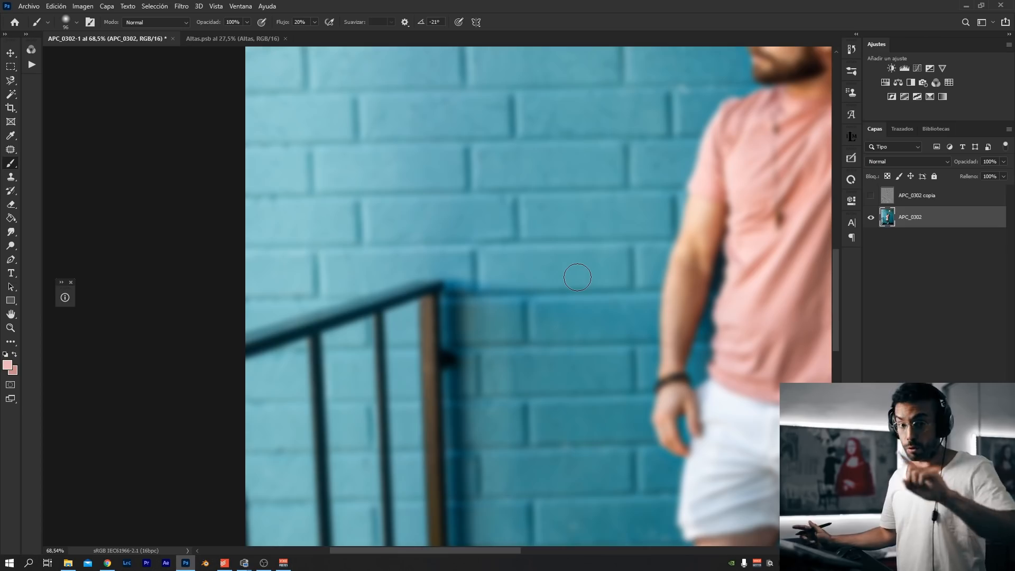
pyautogui.moveTo(686, 301); pyautogui.dragTo(355, 305)
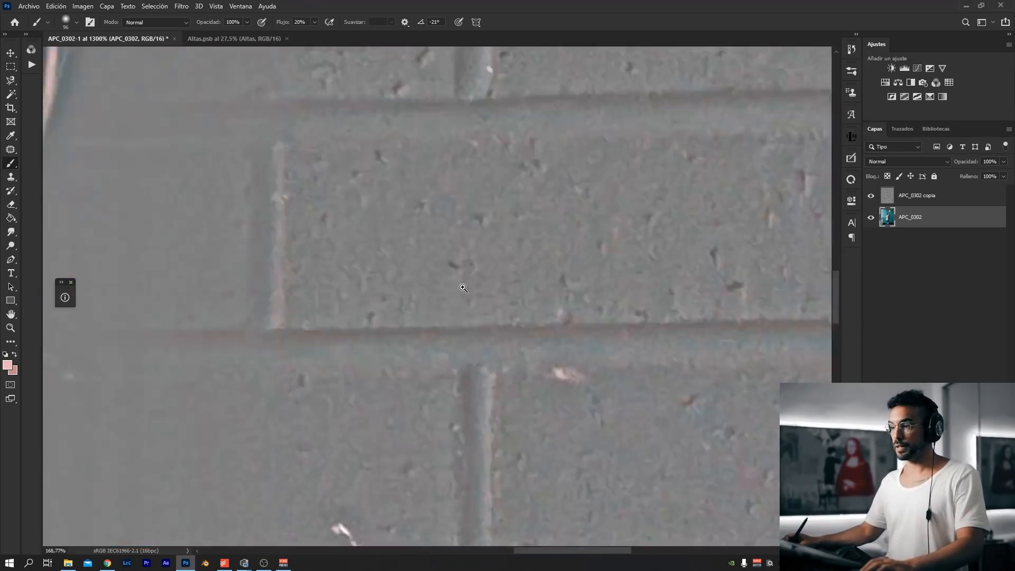
pyautogui.scroll(-10, 464, 288)
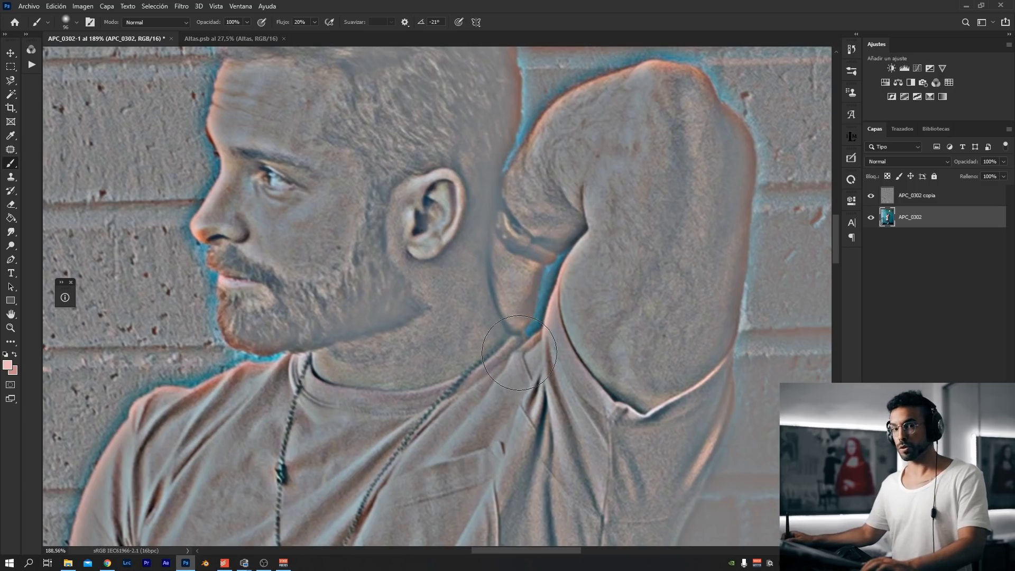
pyautogui.scroll(-4, 521, 353)
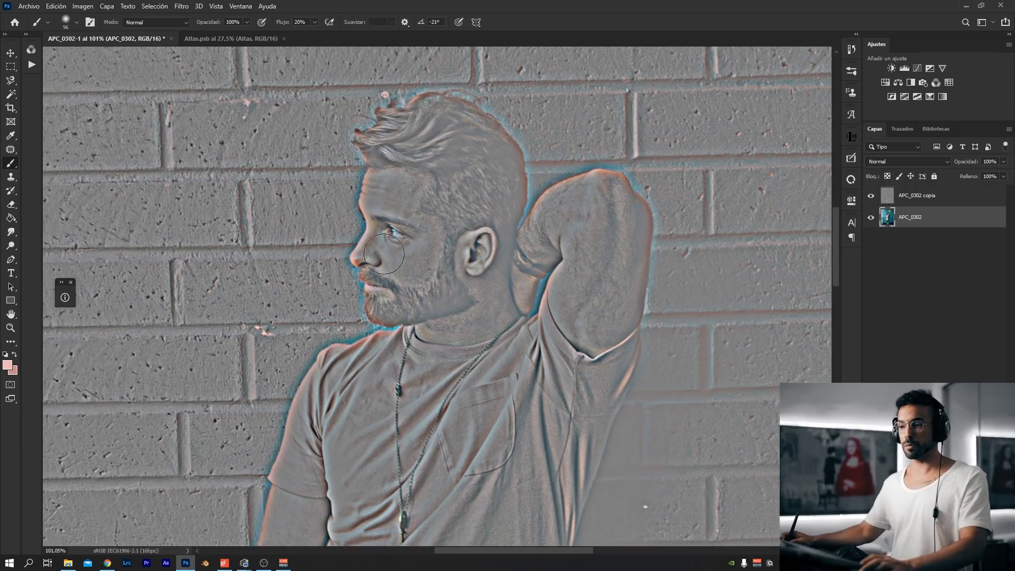
pyautogui.scroll(-4, 384, 255)
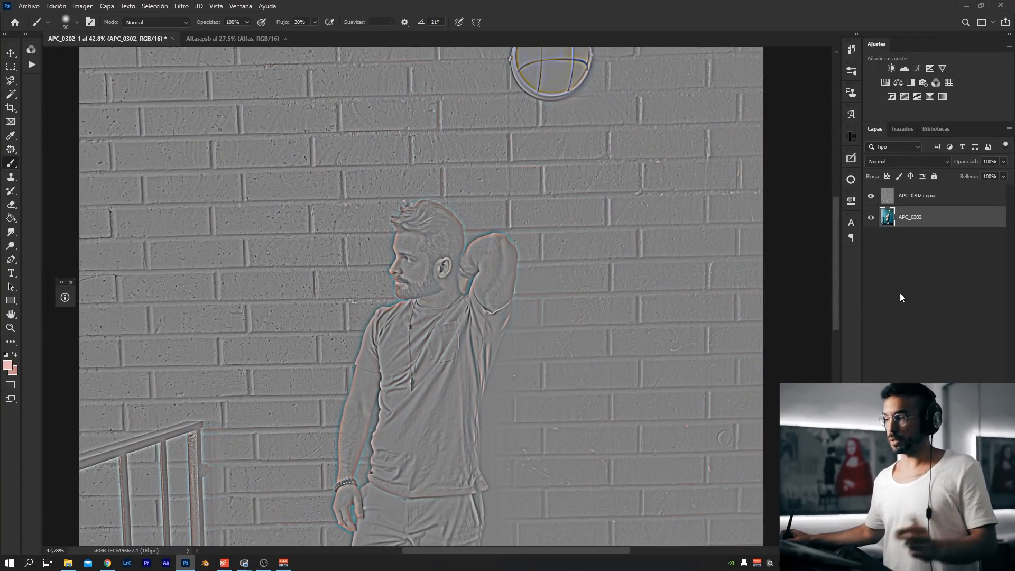
# Set the APC_0302 copia layer's blend mode to Luz lineal and its fill to 50%
pyautogui.click(954, 202)
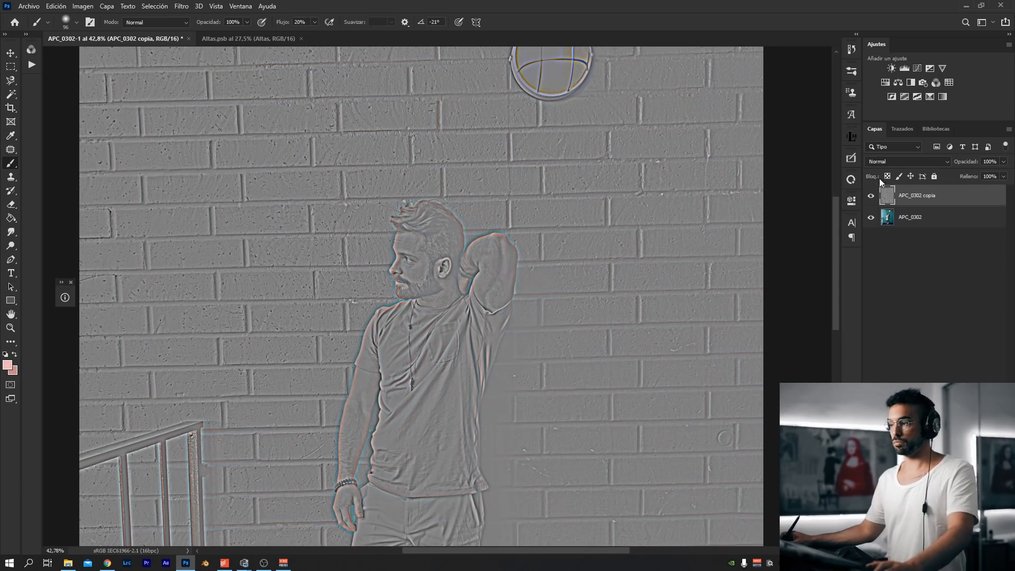
pyautogui.click(893, 159)
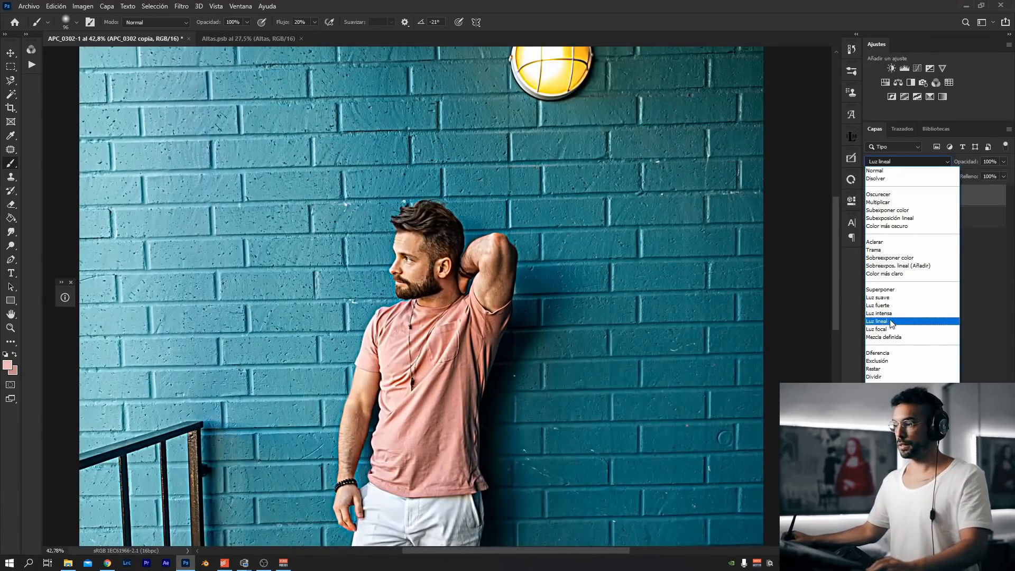
pyautogui.click(893, 322)
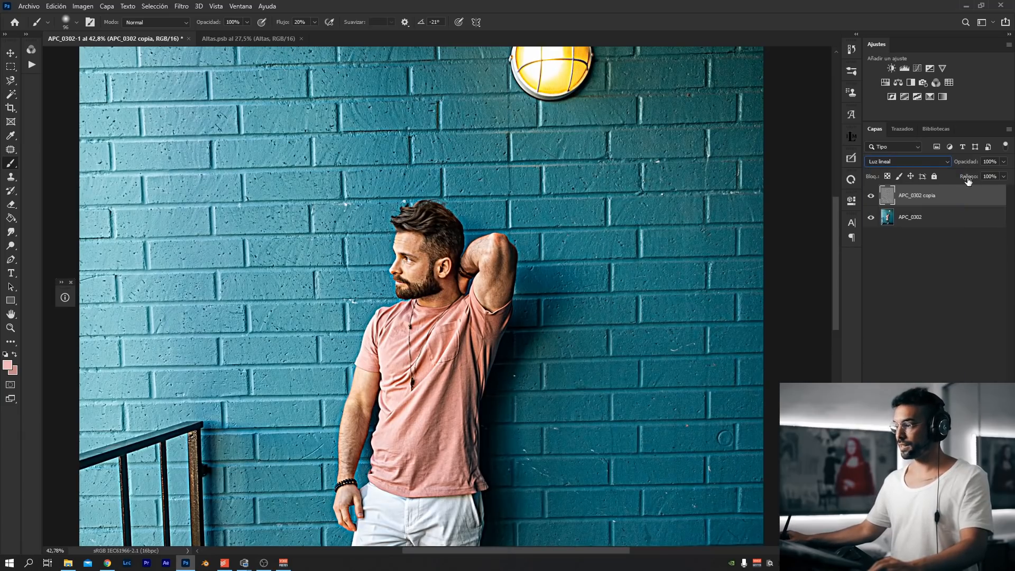
pyautogui.click(989, 177)
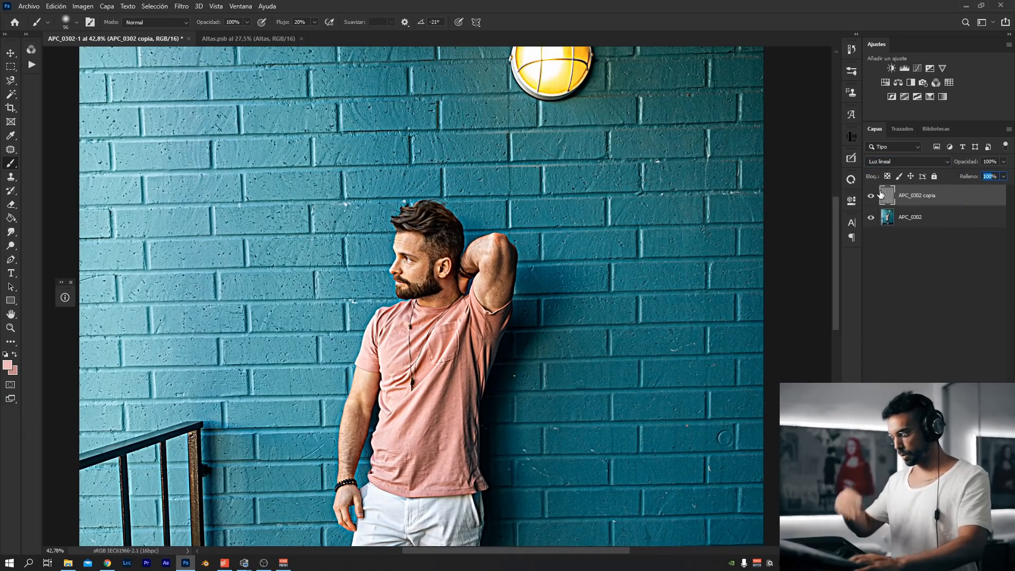
pyautogui.write('50')
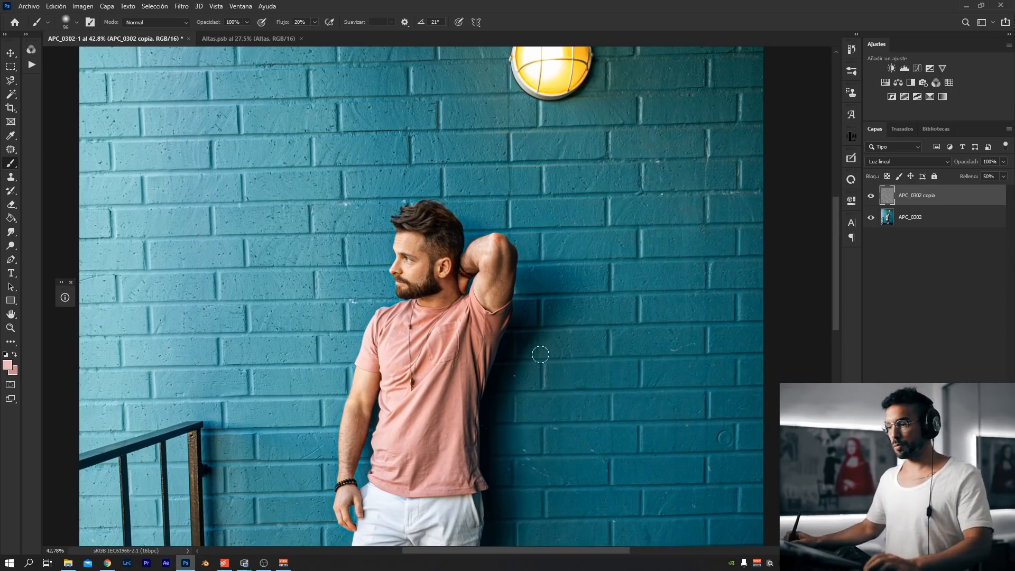
# Examine the recombined photo up close across the brick wall, the whole figure and the railing
pyautogui.moveTo(358, 360); pyautogui.dragTo(462, 334)
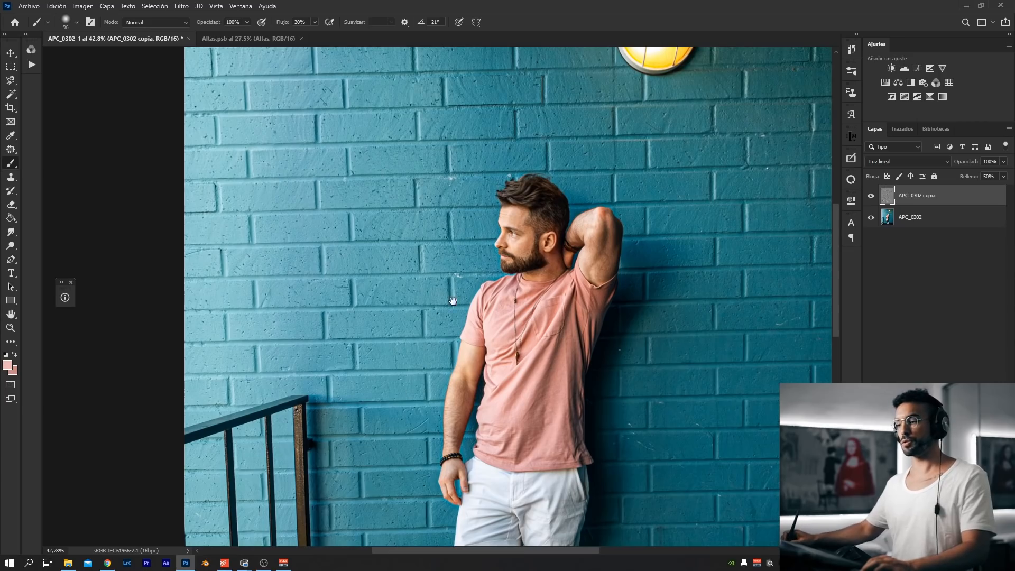
pyautogui.moveTo(363, 304); pyautogui.dragTo(443, 274)
pyautogui.moveTo(453, 224); pyautogui.dragTo(504, 430)
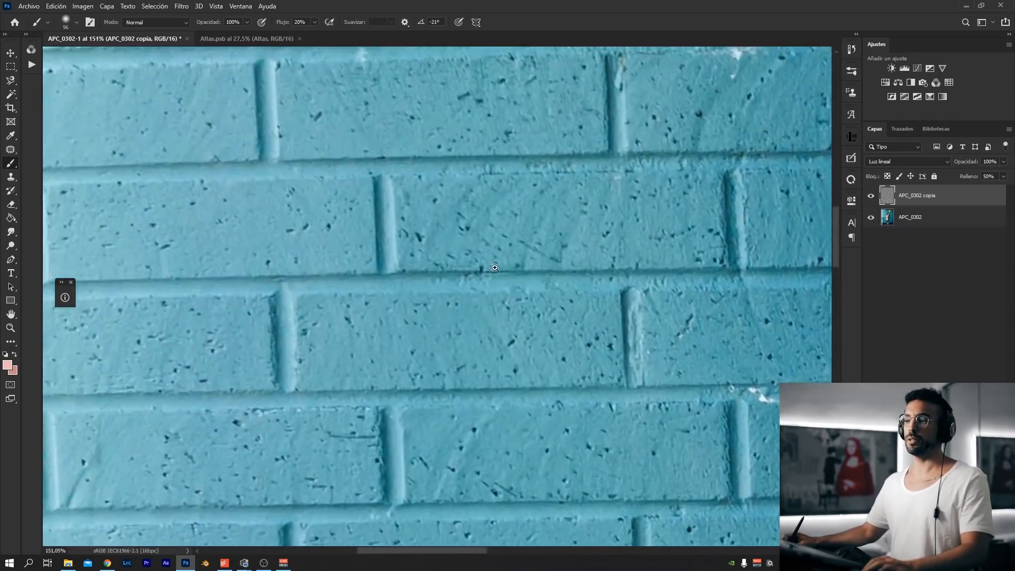
pyautogui.moveTo(503, 262); pyautogui.dragTo(460, 290)
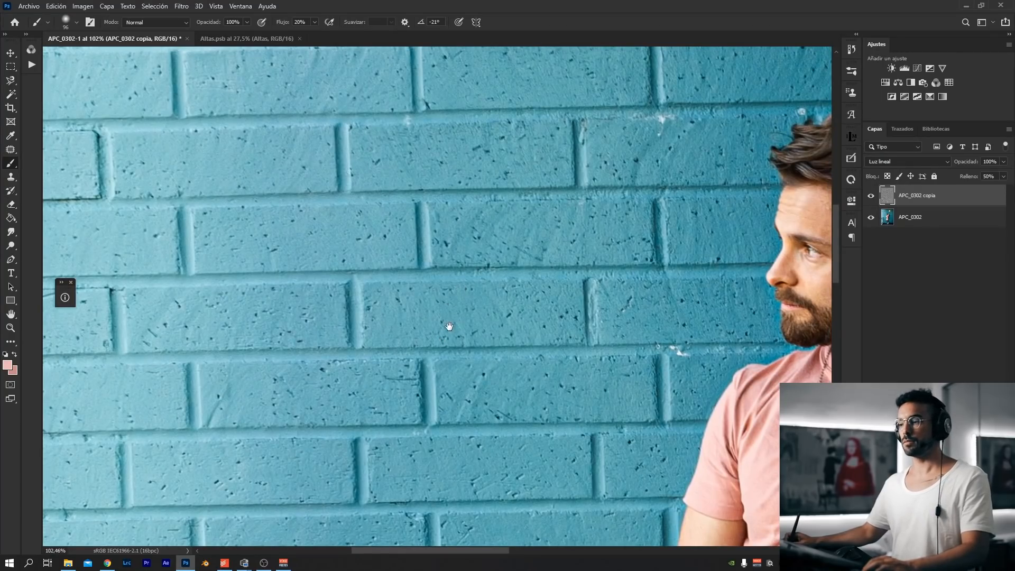
pyautogui.moveTo(408, 311)
pyautogui.mouseDown()
pyautogui.moveTo(459, 303)
pyautogui.moveTo(411, 310)
pyautogui.mouseUp()
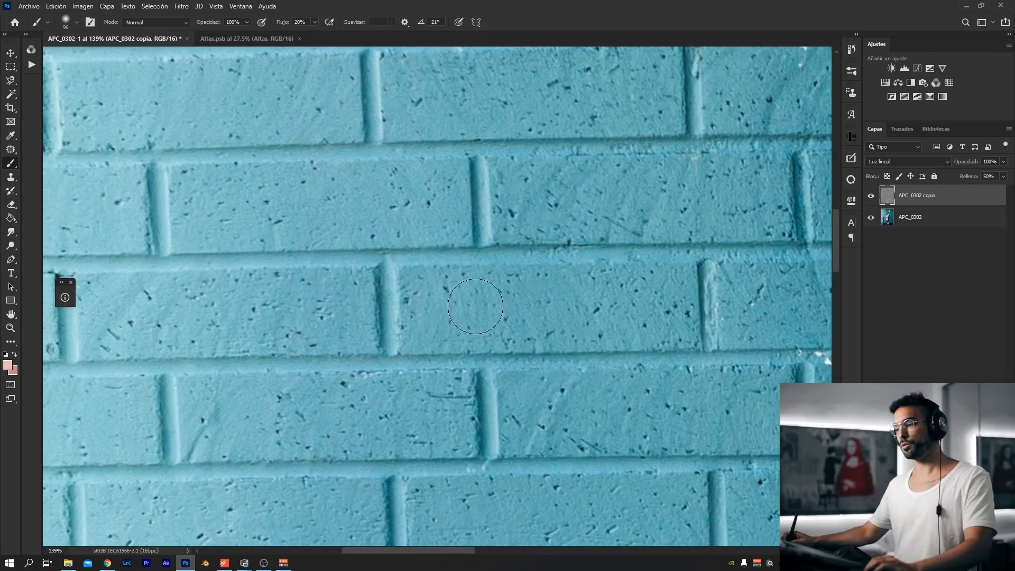
pyautogui.moveTo(480, 310); pyautogui.dragTo(435, 292)
pyautogui.moveTo(564, 279); pyautogui.dragTo(560, 222)
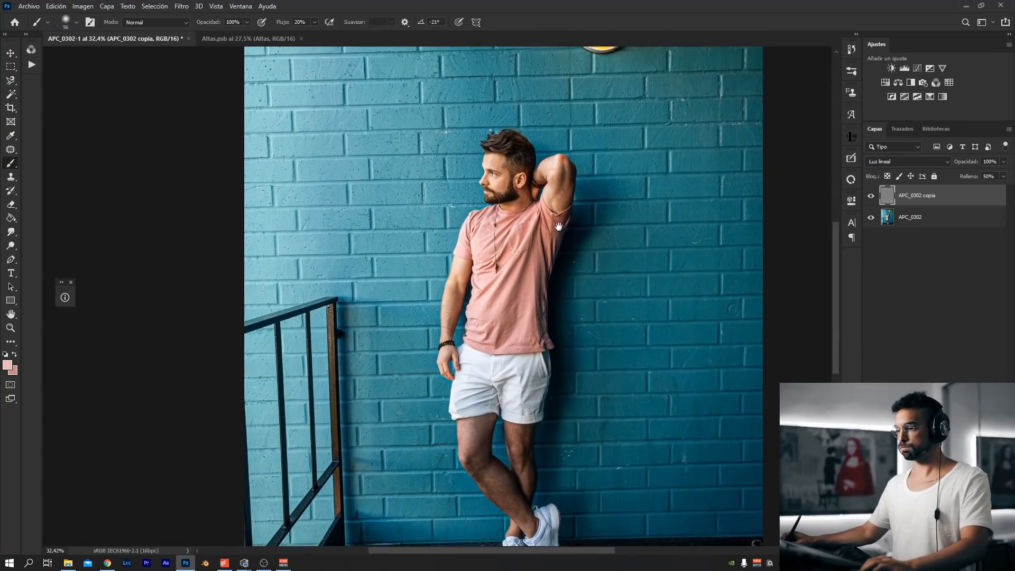
pyautogui.moveTo(409, 298); pyautogui.dragTo(422, 307)
pyautogui.moveTo(549, 238); pyautogui.dragTo(524, 240)
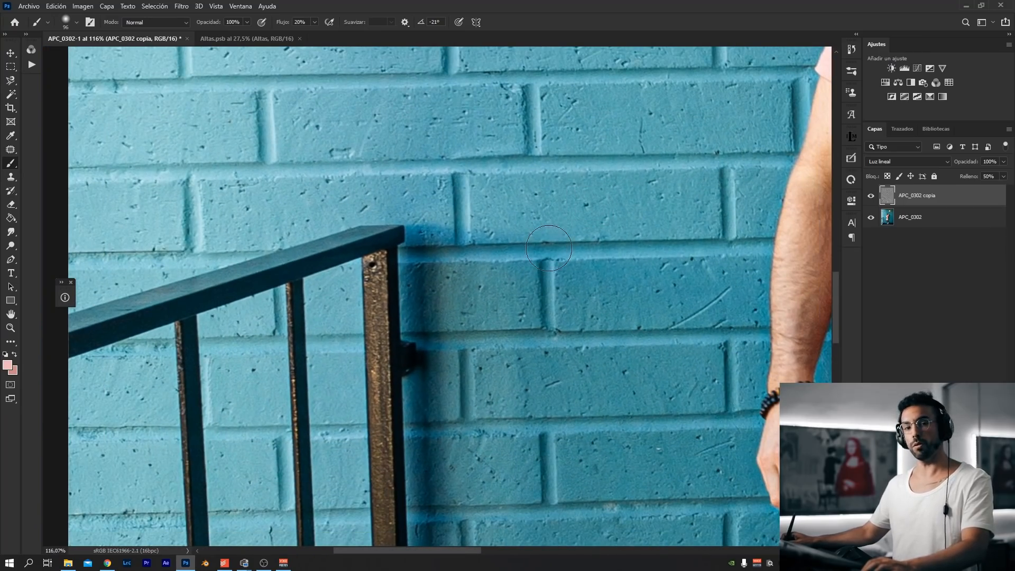
pyautogui.moveTo(591, 250); pyautogui.dragTo(553, 254)
pyautogui.moveTo(629, 220); pyautogui.dragTo(505, 265)
# Compare the photo with and without the high-pass texture by hiding and reshowing the APC_0302 copia layer
pyautogui.hotkey('ctrl', ',')
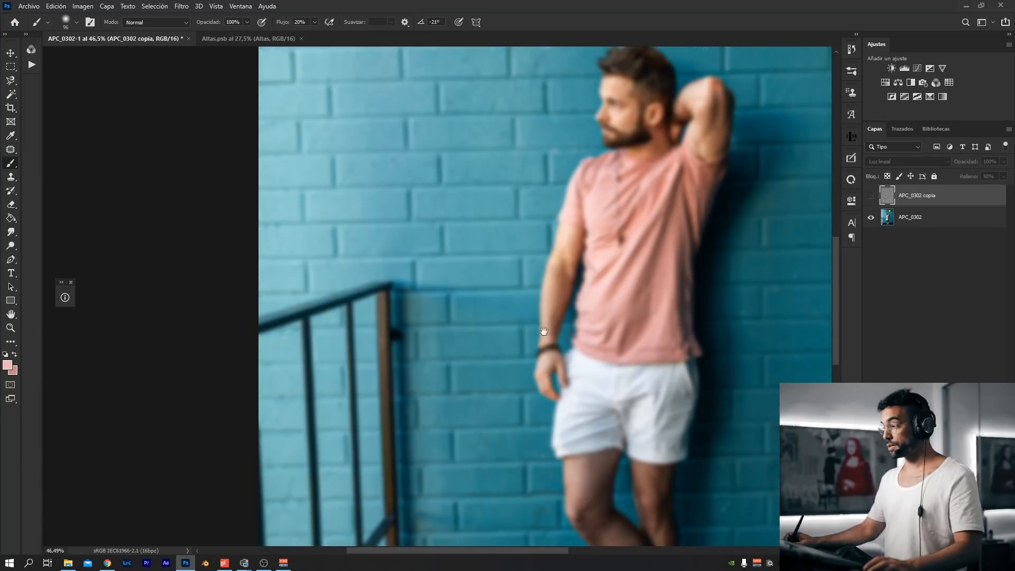
pyautogui.moveTo(544, 332); pyautogui.dragTo(460, 335)
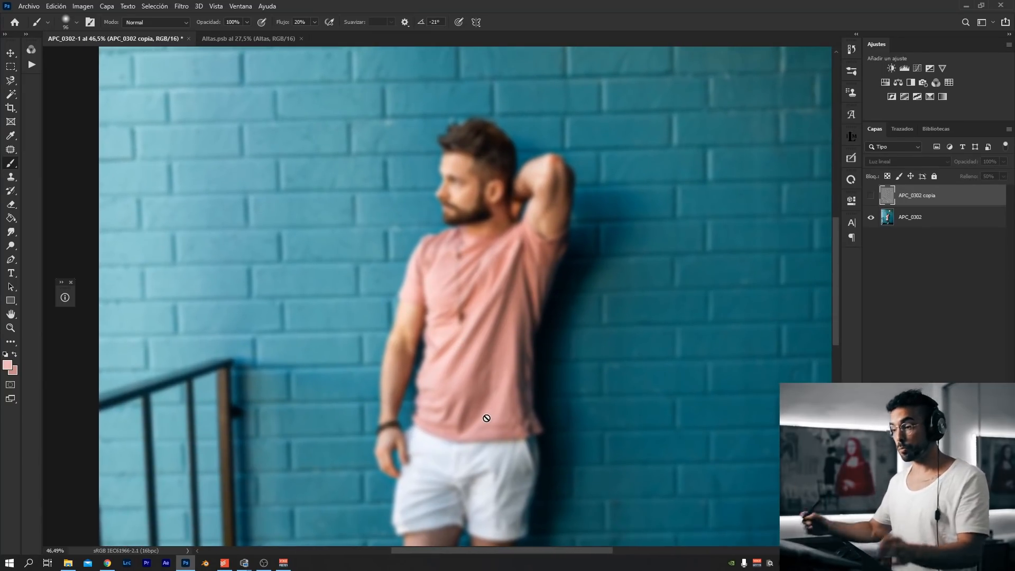
pyautogui.click(871, 196)
# Return the APC_0302 copia layer to Normal blending at 100% fill and convert it to a smart object
pyautogui.click(906, 161)
pyautogui.click(889, 162)
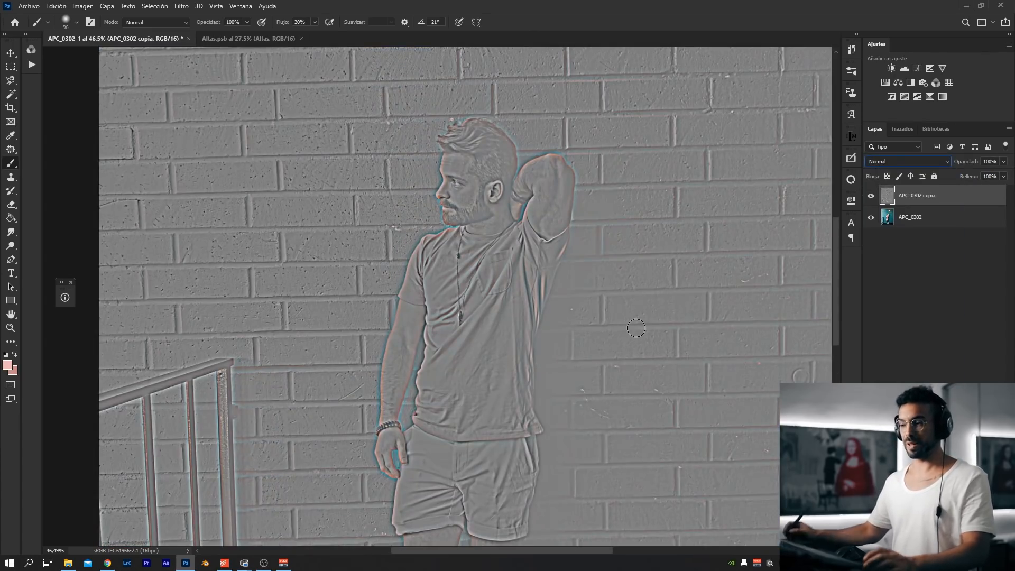
pyautogui.rightClick(969, 195)
pyautogui.click(875, 253)
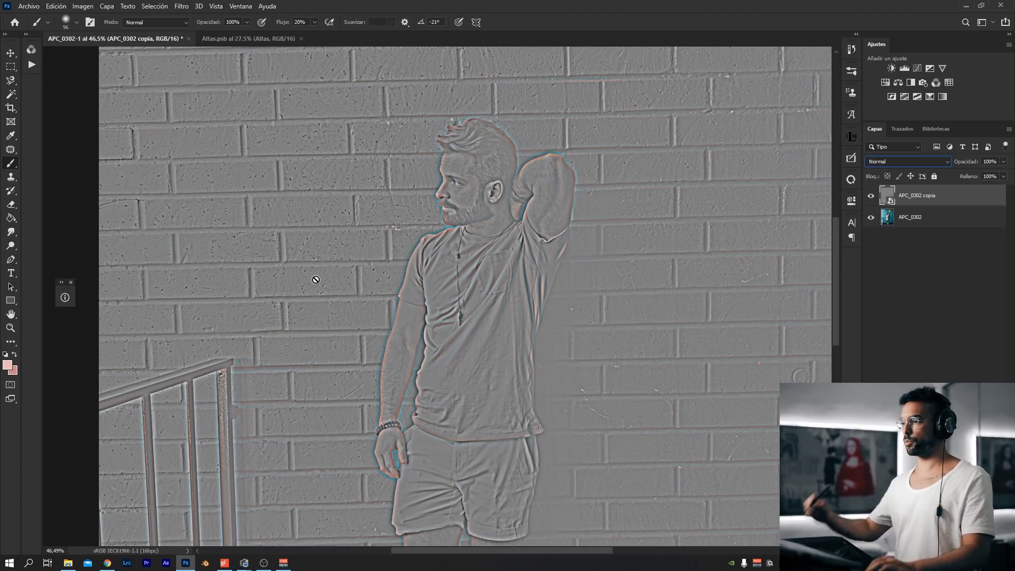
# Start the Polvo y rascaduras noise filter on the APC_0302 copia layer and try radii of 1 and 9 pixels
pyautogui.moveTo(364, 264); pyautogui.dragTo(431, 478)
pyautogui.moveTo(361, 317); pyautogui.dragTo(409, 331)
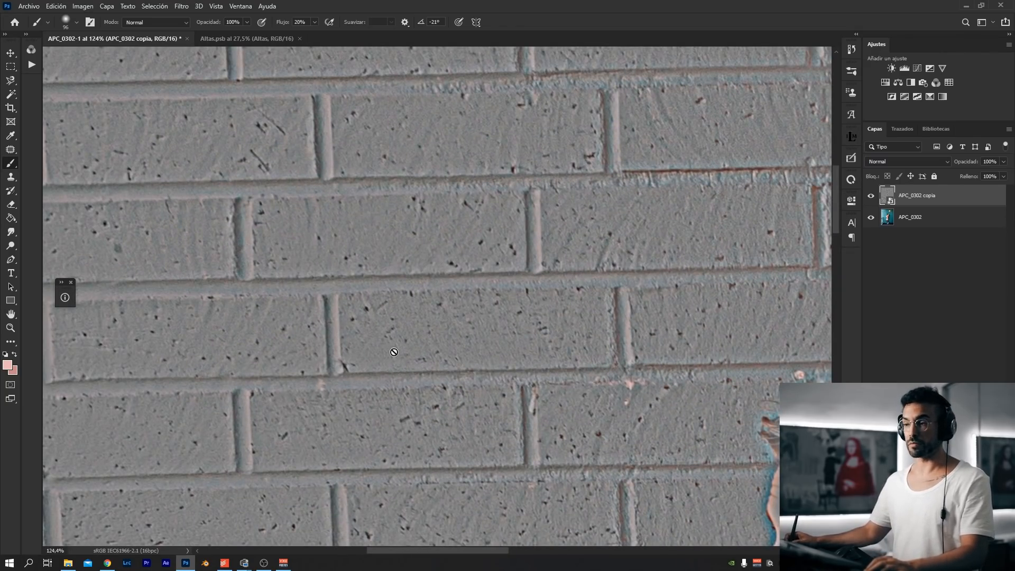
pyautogui.click(181, 6)
pyautogui.moveTo(243, 215)
pyautogui.click(334, 245)
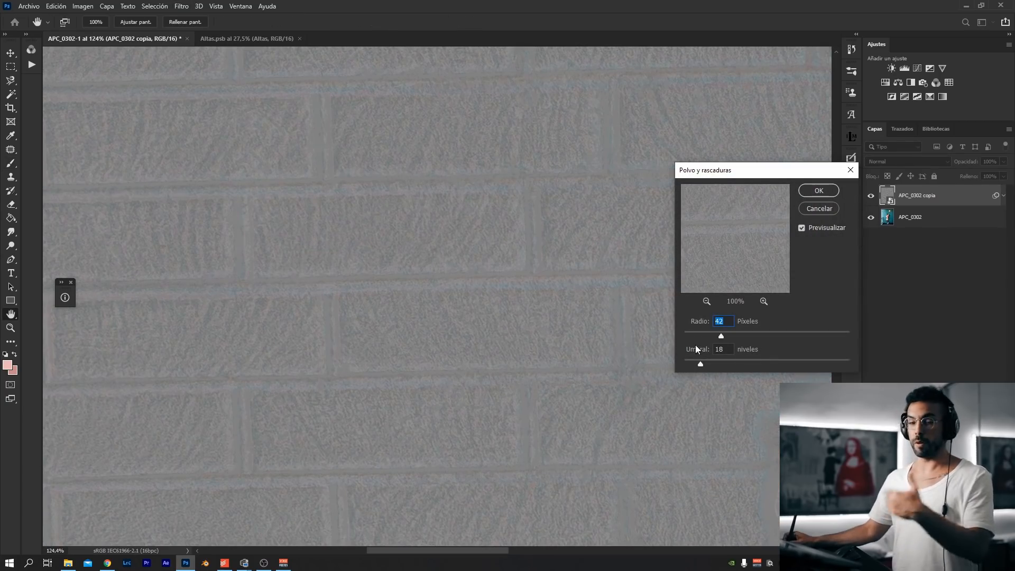
pyautogui.moveTo(670, 337); pyautogui.dragTo(673, 338)
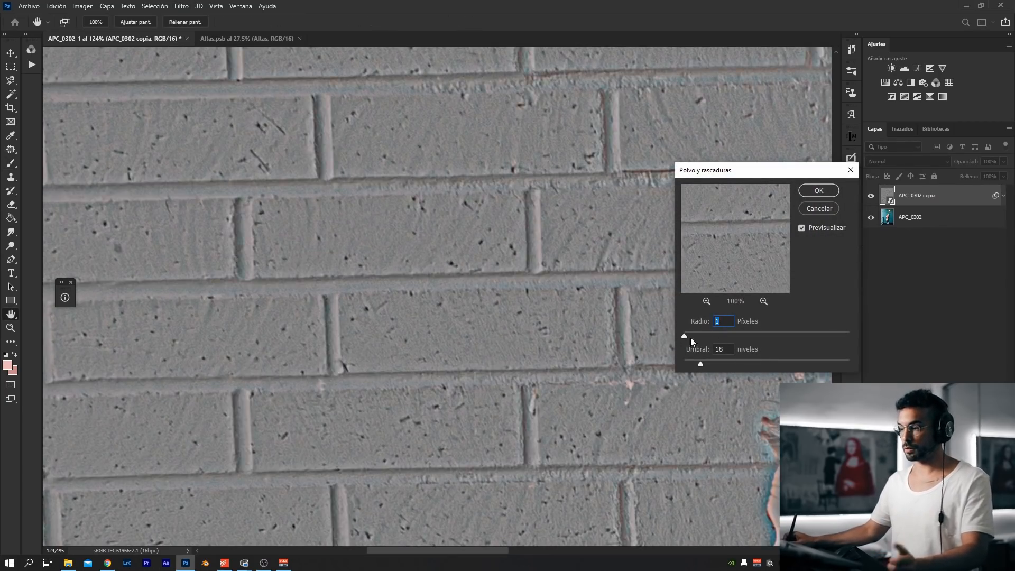
pyautogui.click(691, 337)
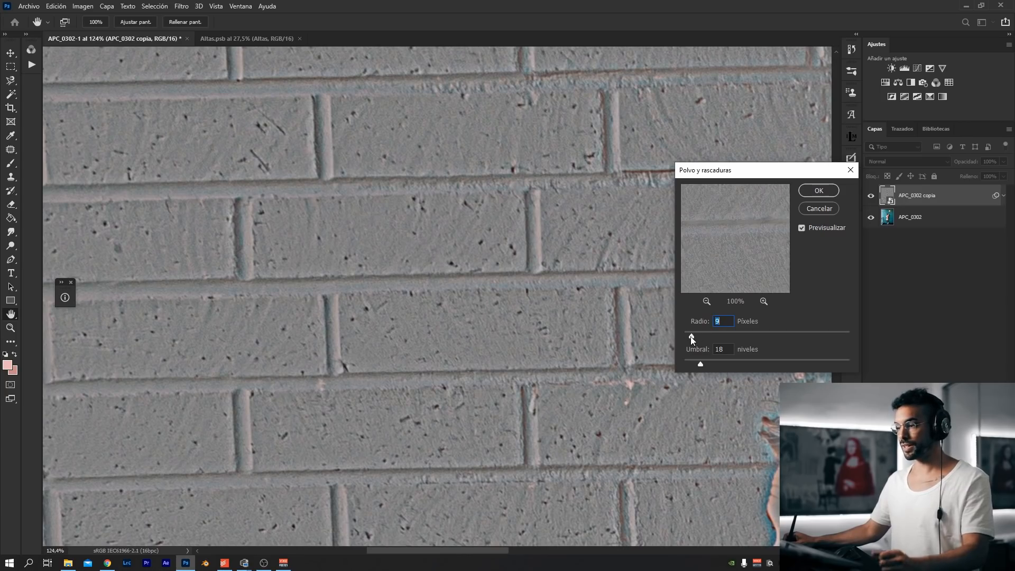
# Apply Polvo y rascaduras with a radius of 5 pixels and a threshold of 28 levels, checking the wall preview
pyautogui.moveTo(688, 337); pyautogui.dragTo(687, 336)
pyautogui.moveTo(503, 309); pyautogui.dragTo(413, 405)
pyautogui.moveTo(461, 304); pyautogui.dragTo(355, 437)
pyautogui.moveTo(687, 337); pyautogui.dragTo(689, 337)
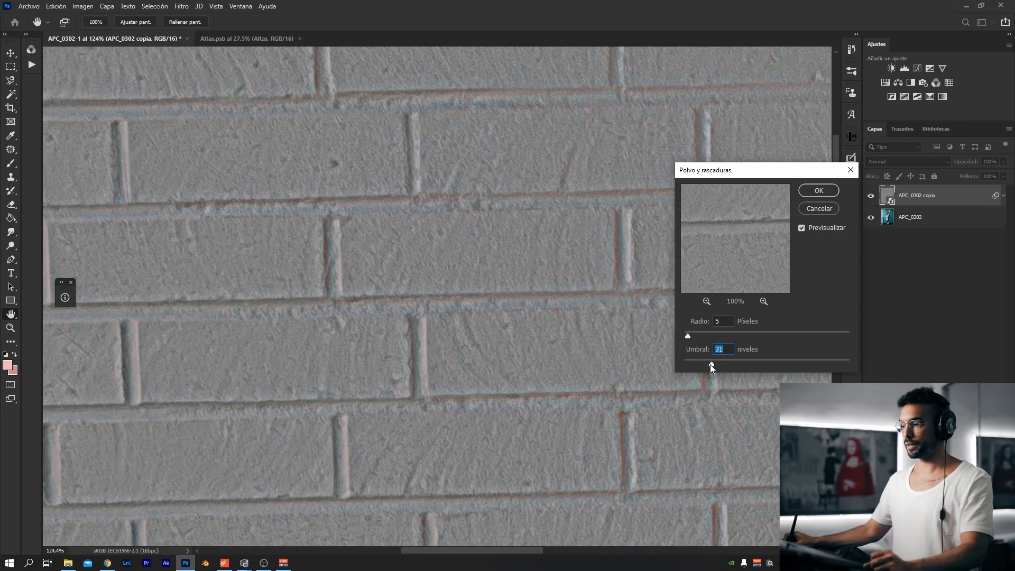
pyautogui.scroll(-5, 646, 364)
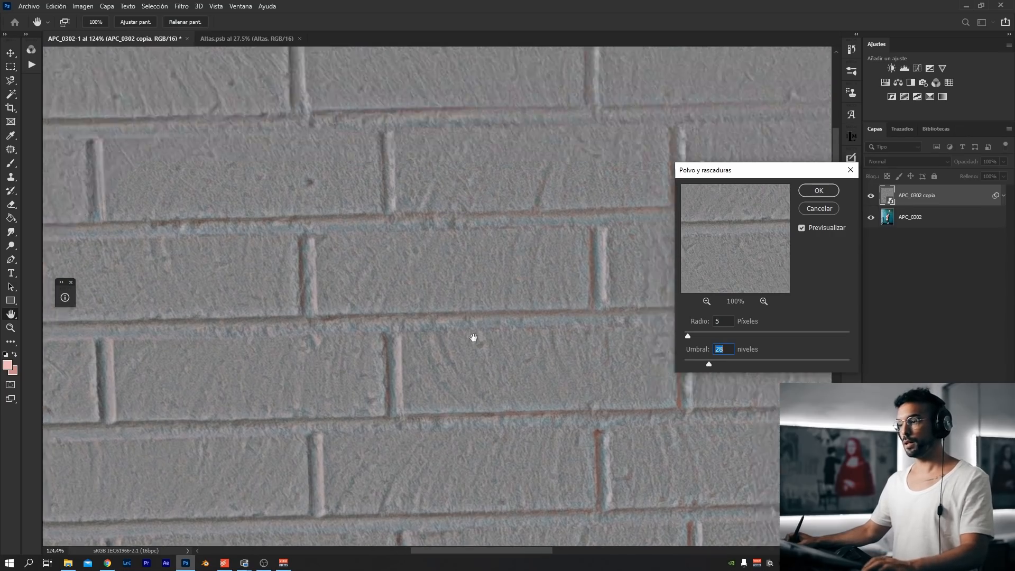
pyautogui.scroll(-3, 497, 293)
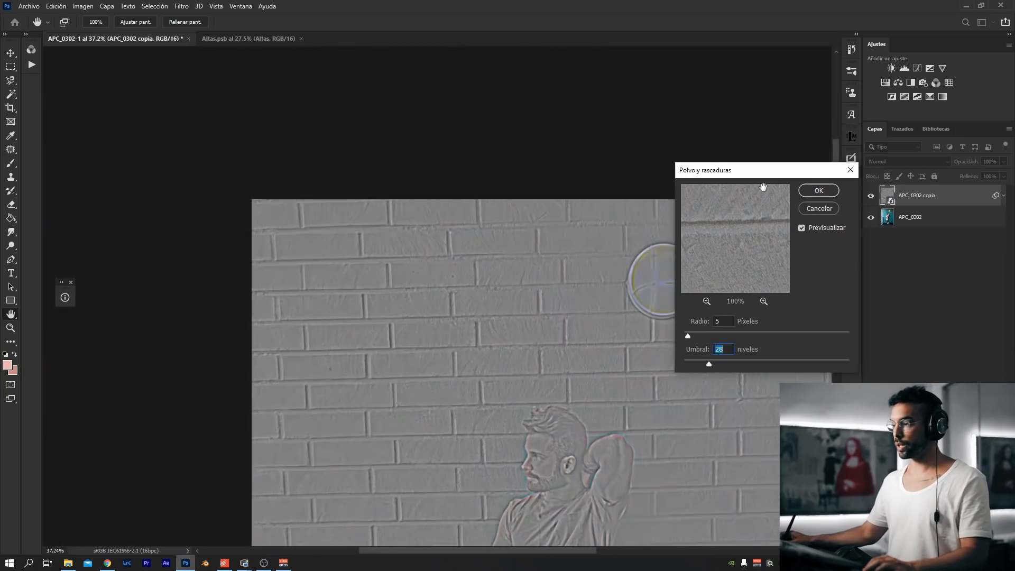
pyautogui.click(819, 192)
# Inspect the filtered texture layer up close on the man's face, T-shirt and the adjacent wall
pyautogui.moveTo(498, 428); pyautogui.dragTo(497, 387)
pyautogui.moveTo(629, 376); pyautogui.dragTo(449, 220)
pyautogui.moveTo(741, 529); pyautogui.dragTo(442, 329)
pyautogui.moveTo(323, 326); pyautogui.dragTo(336, 324)
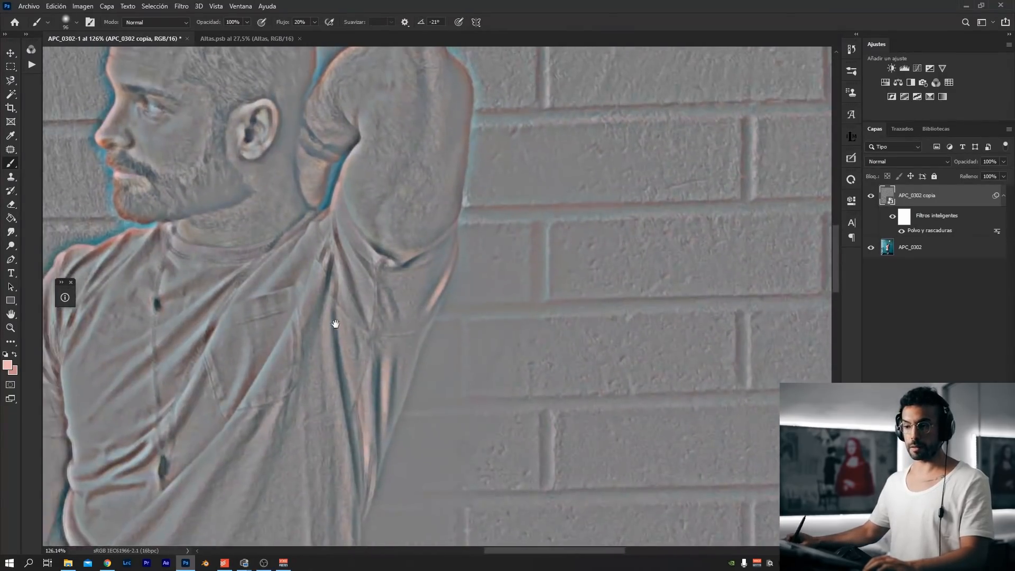
pyautogui.moveTo(147, 351); pyautogui.dragTo(330, 357)
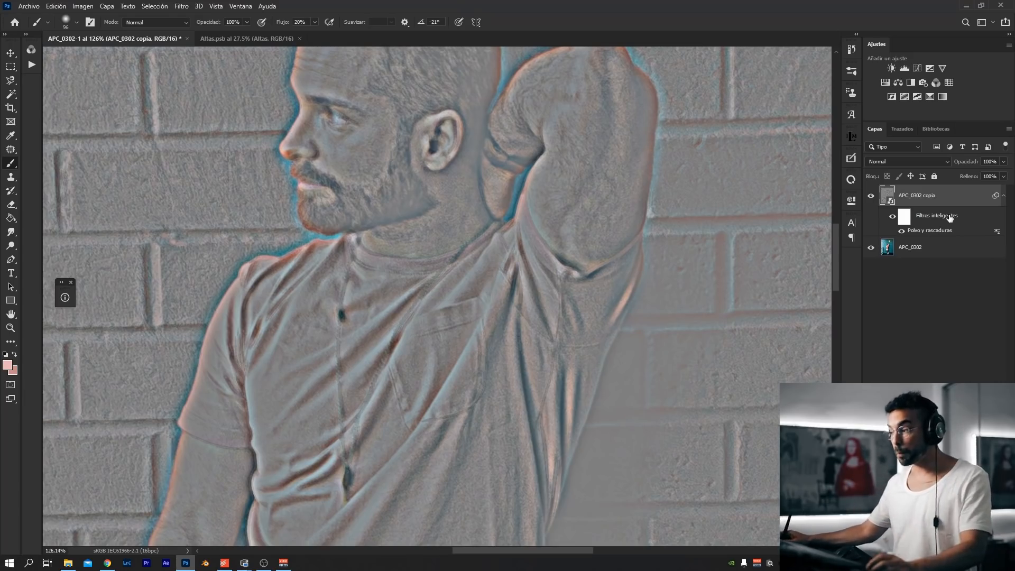
# Paint black over the man on the smart filter mask with a 256-pixel brush, limiting Polvo y rascaduras to the wall
pyautogui.click(905, 216)
pyautogui.scroll(-3, 619, 267)
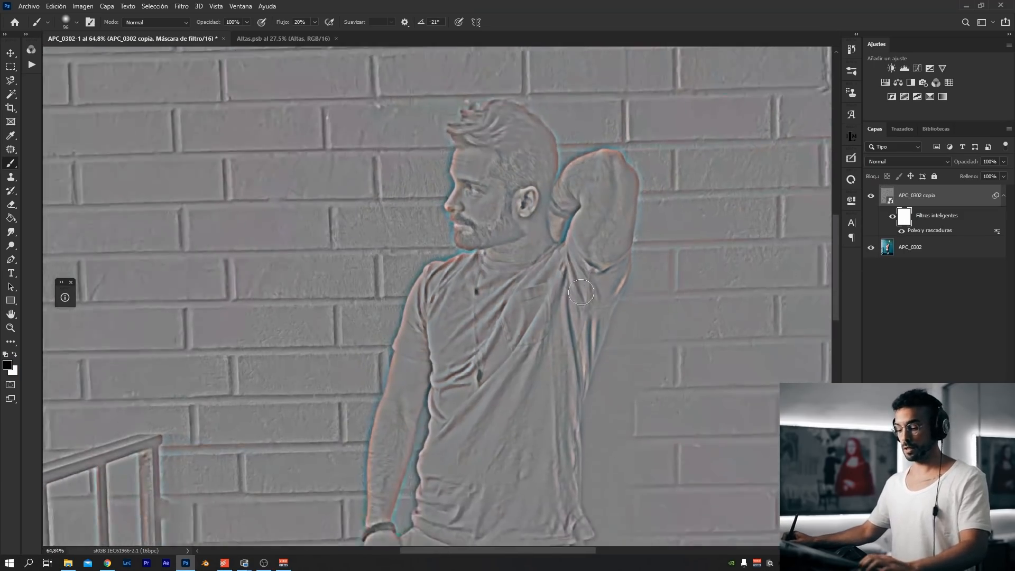
pyautogui.moveTo(525, 295); pyautogui.dragTo(553, 294)
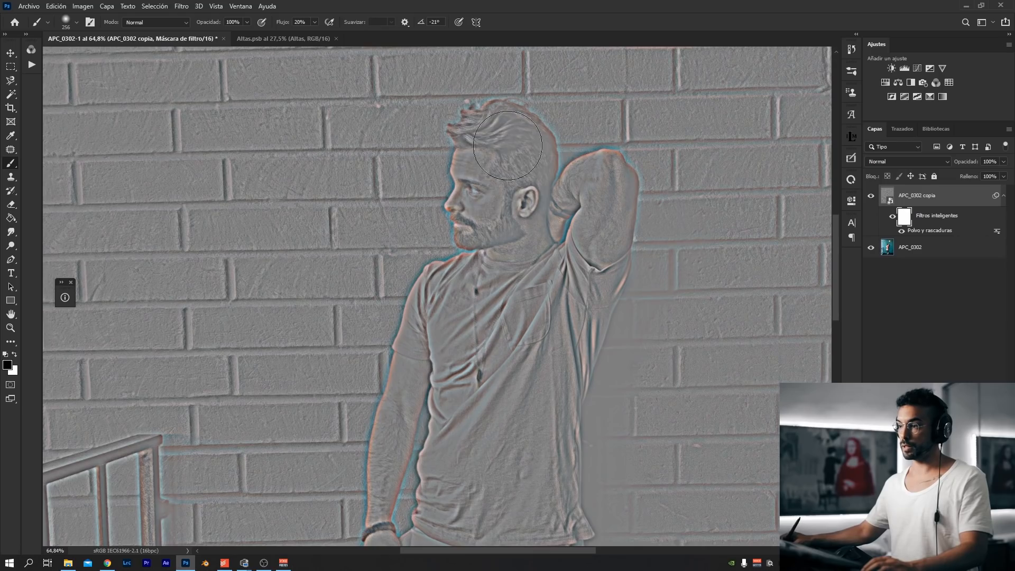
pyautogui.moveTo(426, 372)
pyautogui.mouseDown()
pyautogui.moveTo(396, 492)
pyautogui.moveTo(495, 413)
pyautogui.mouseUp()
pyautogui.moveTo(471, 400)
pyautogui.mouseDown()
pyautogui.moveTo(445, 299)
pyautogui.moveTo(588, 399)
pyautogui.moveTo(612, 477)
pyautogui.mouseUp()
pyautogui.moveTo(520, 464); pyautogui.dragTo(545, 252)
pyautogui.moveTo(505, 359)
pyautogui.mouseDown()
pyautogui.moveTo(526, 349)
pyautogui.moveTo(587, 478)
pyautogui.moveTo(587, 356)
pyautogui.moveTo(601, 387)
pyautogui.mouseUp()
pyautogui.moveTo(598, 501)
pyautogui.mouseDown()
pyautogui.moveTo(573, 358)
pyautogui.moveTo(602, 377)
pyautogui.moveTo(637, 465)
pyautogui.moveTo(556, 474)
pyautogui.moveTo(601, 391)
pyautogui.moveTo(564, 321)
pyautogui.mouseUp()
pyautogui.moveTo(521, 220); pyautogui.dragTo(566, 431)
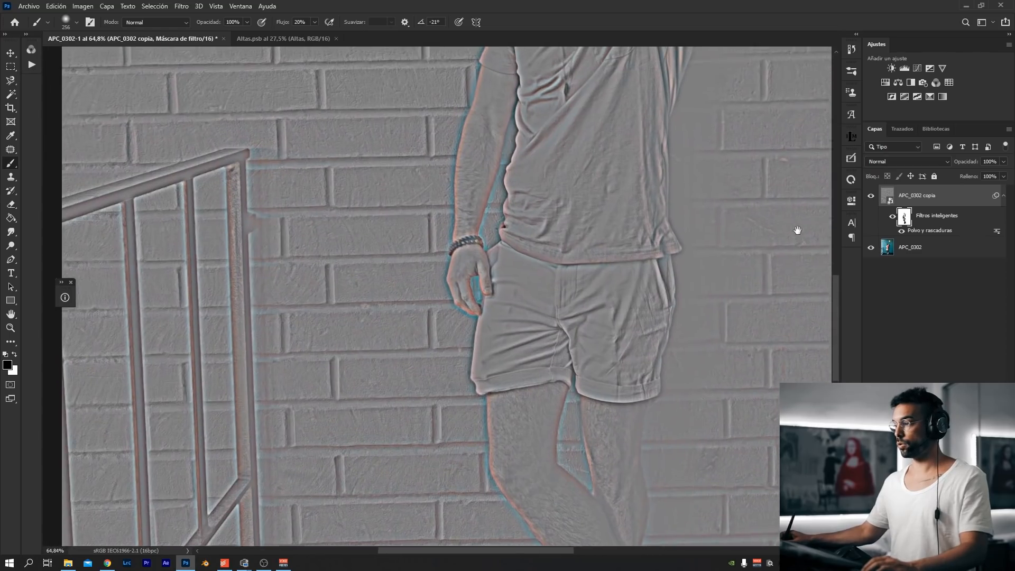
pyautogui.moveTo(544, 297); pyautogui.dragTo(550, 408)
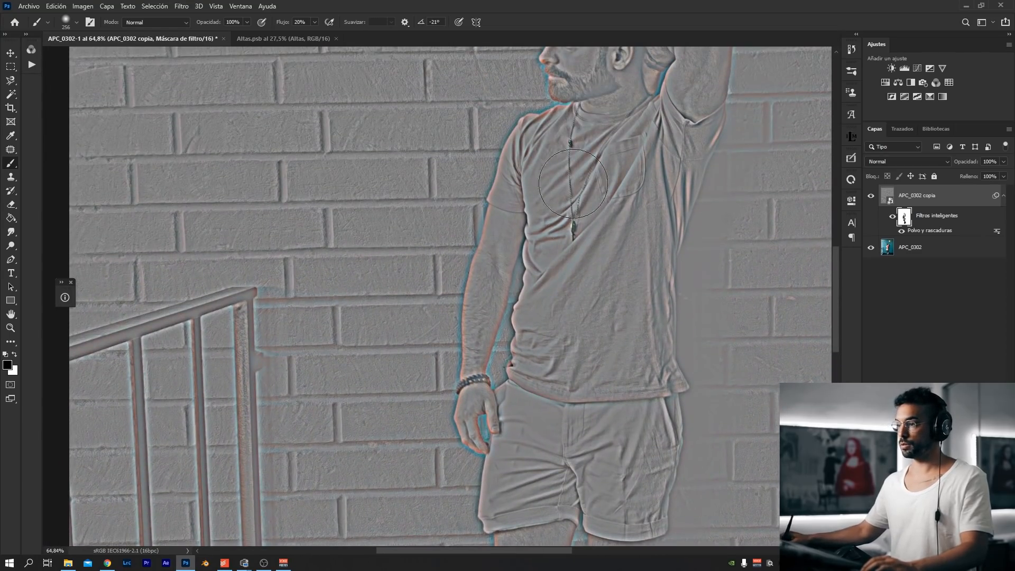
# Collapse the APC_0302 copia layer's filter list, then set its fill to 50% and its blend mode to Luz lineal
pyautogui.click(1003, 196)
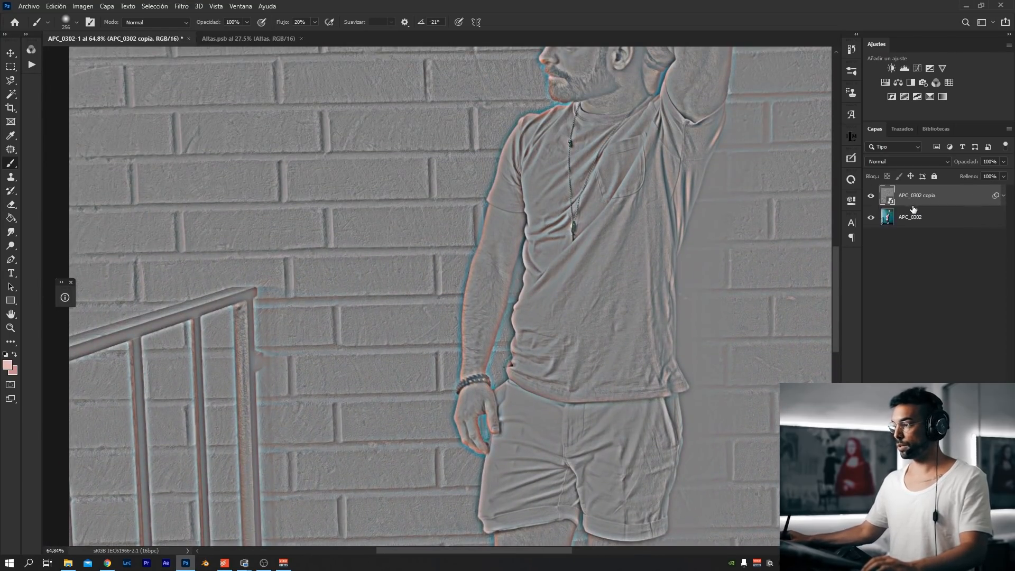
pyautogui.write('5')
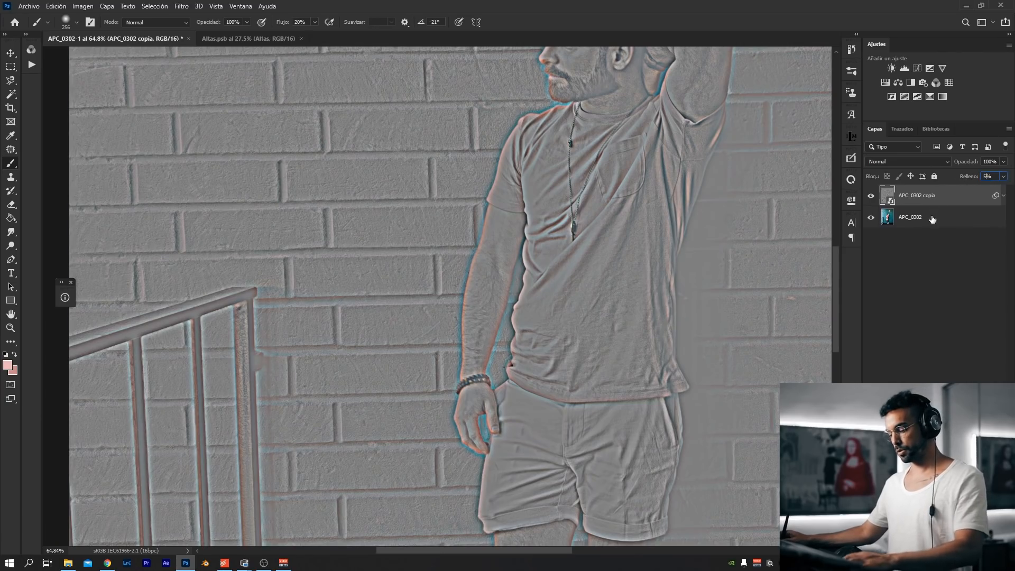
pyautogui.write('0')
pyautogui.press('Return')
pyautogui.click(909, 162)
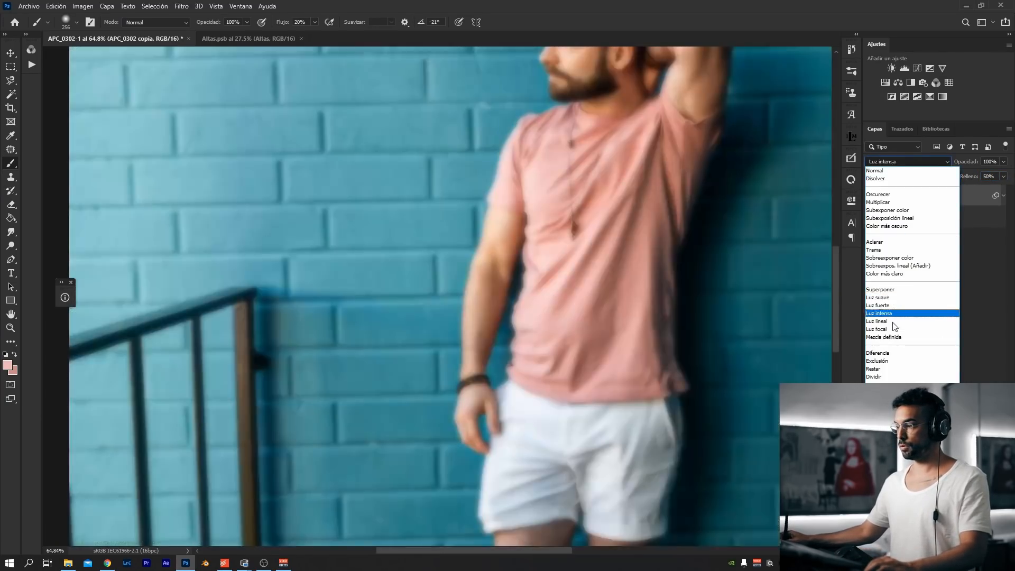
pyautogui.click(894, 316)
# Inspect the cleaned brick texture up close and view the whole recombined photo
pyautogui.moveTo(483, 225); pyautogui.dragTo(448, 222)
pyautogui.moveTo(448, 179); pyautogui.dragTo(510, 332)
pyautogui.moveTo(429, 293); pyautogui.dragTo(496, 315)
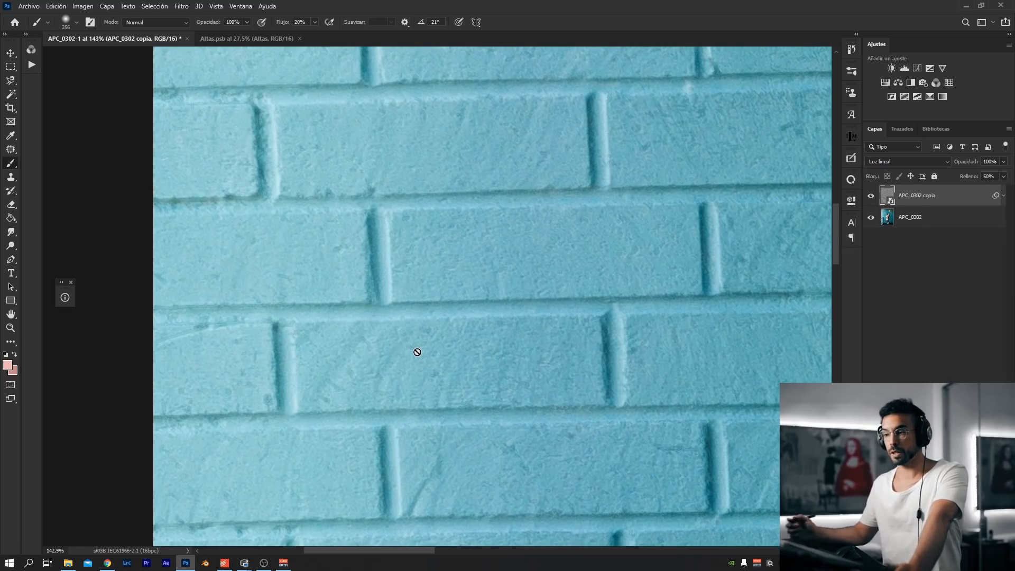
pyautogui.moveTo(445, 284); pyautogui.dragTo(377, 385)
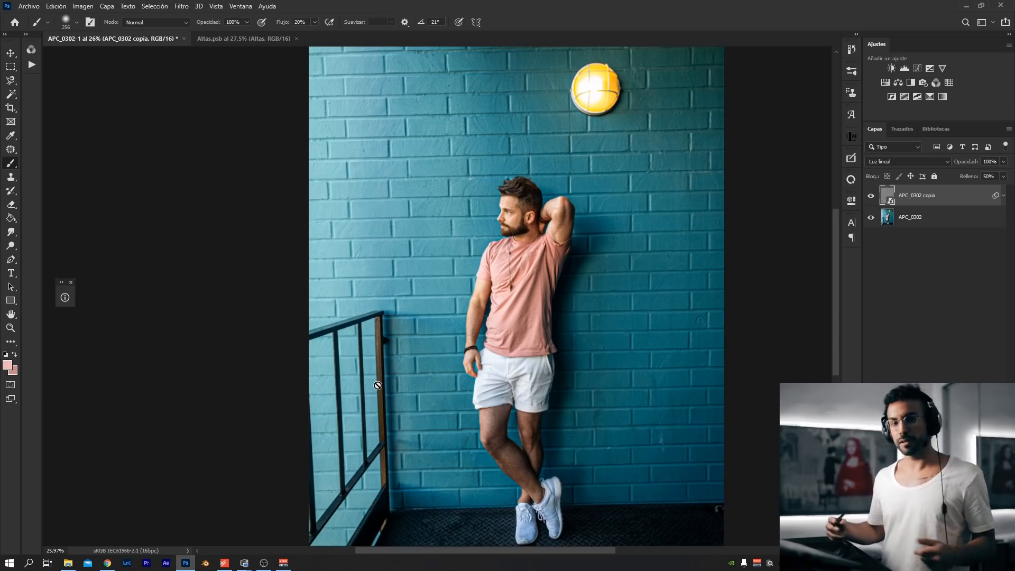
# Add an empty layer directly above the APC_0302 layer and hide the APC_0302 copia texture layer
pyautogui.click(936, 218)
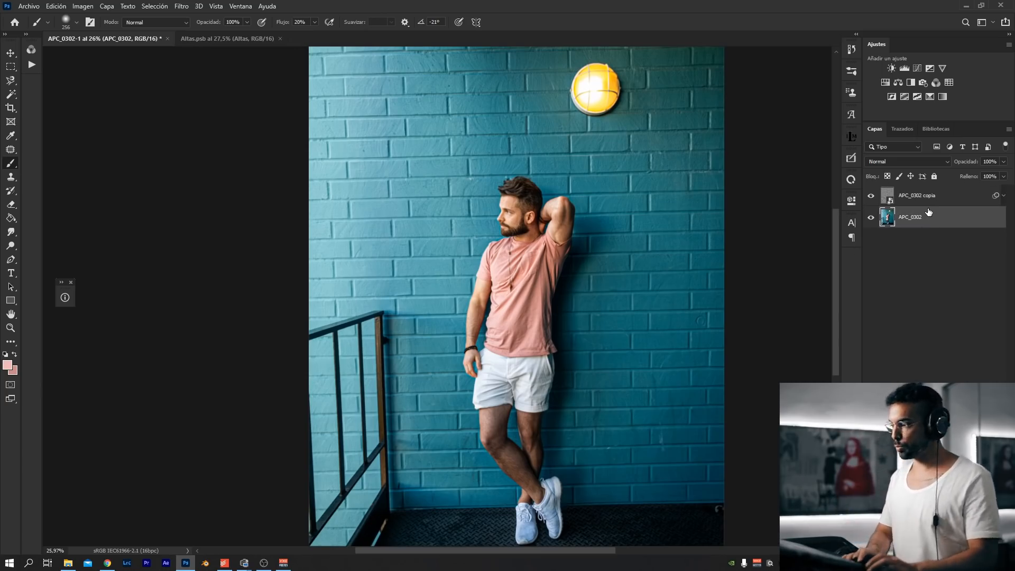
pyautogui.hotkey('ctrl', 'shift', 'alt', 'n')
pyautogui.moveTo(450, 387); pyautogui.dragTo(616, 378)
pyautogui.click(871, 196)
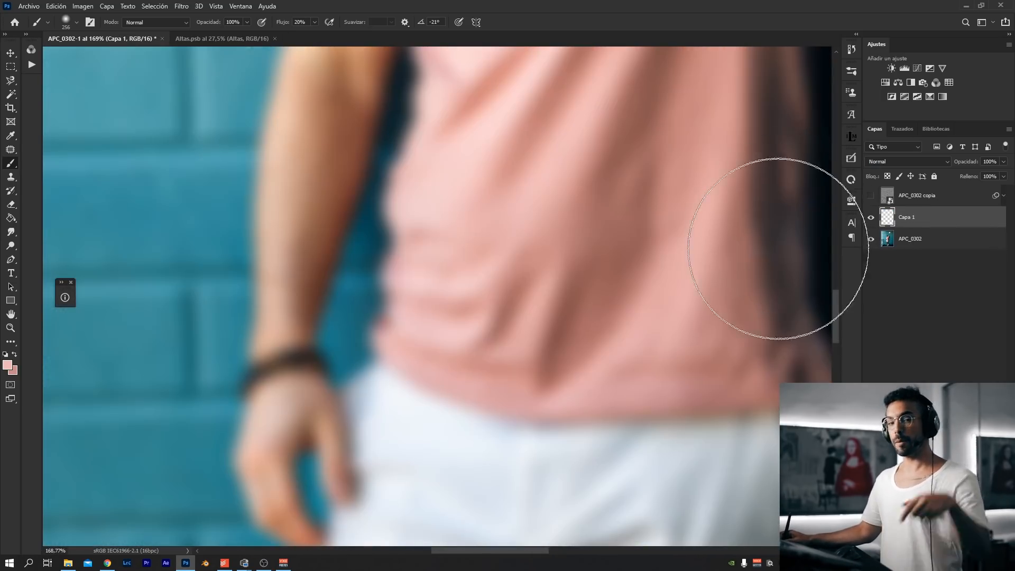
# Toggle the APC_0302 copia texture layer to compare the shirt's folds with and without texture, leaving it hidden
pyautogui.click(871, 196)
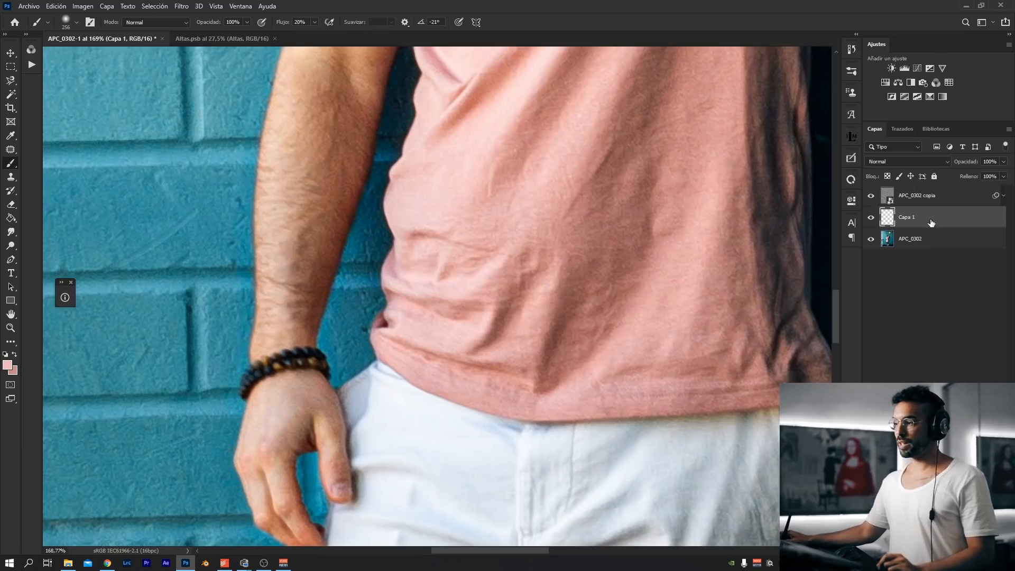
pyautogui.moveTo(659, 270); pyautogui.dragTo(571, 319)
pyautogui.click(870, 200)
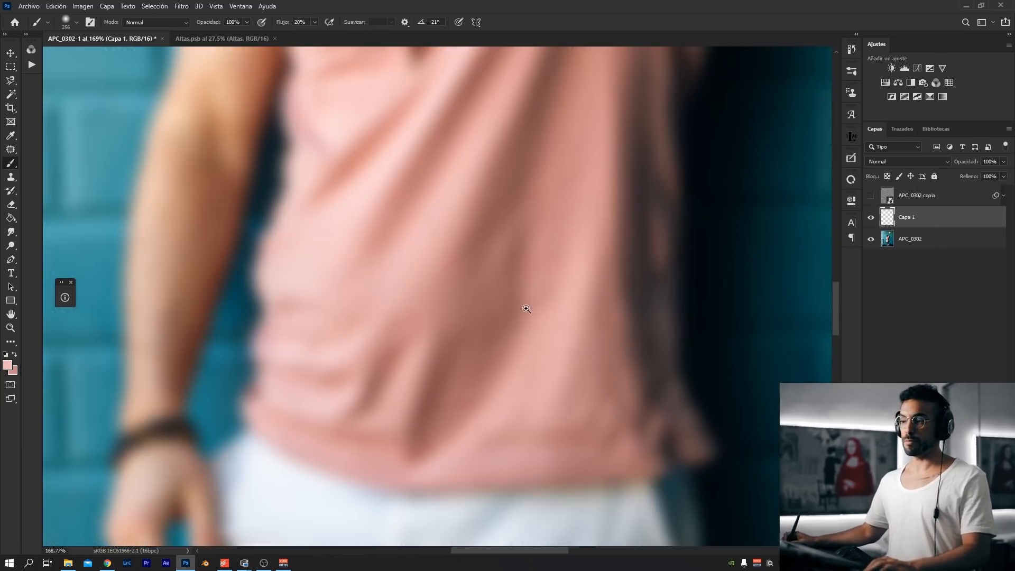
pyautogui.scroll(-3, 524, 287)
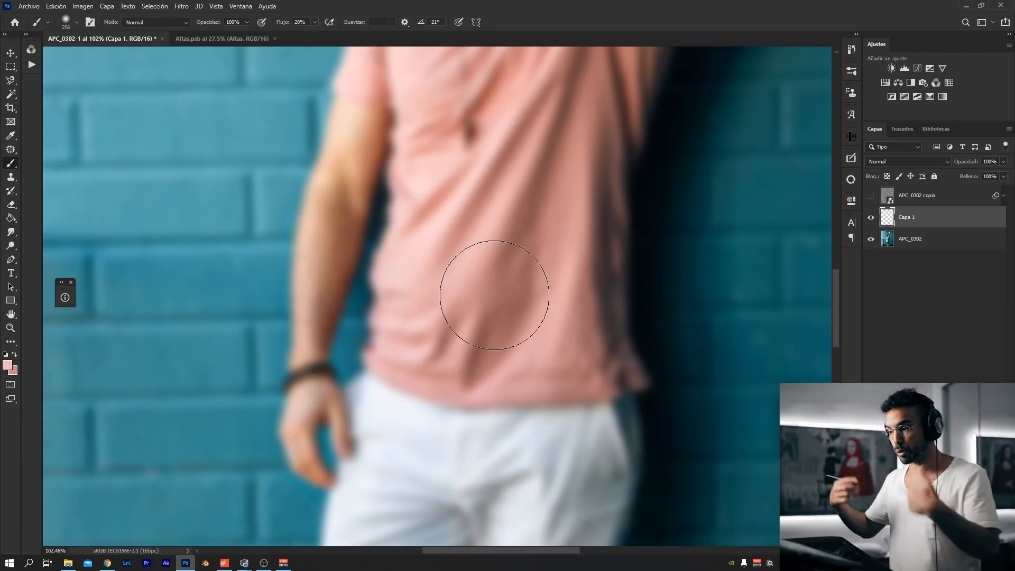
pyautogui.moveTo(515, 296); pyautogui.dragTo(489, 354)
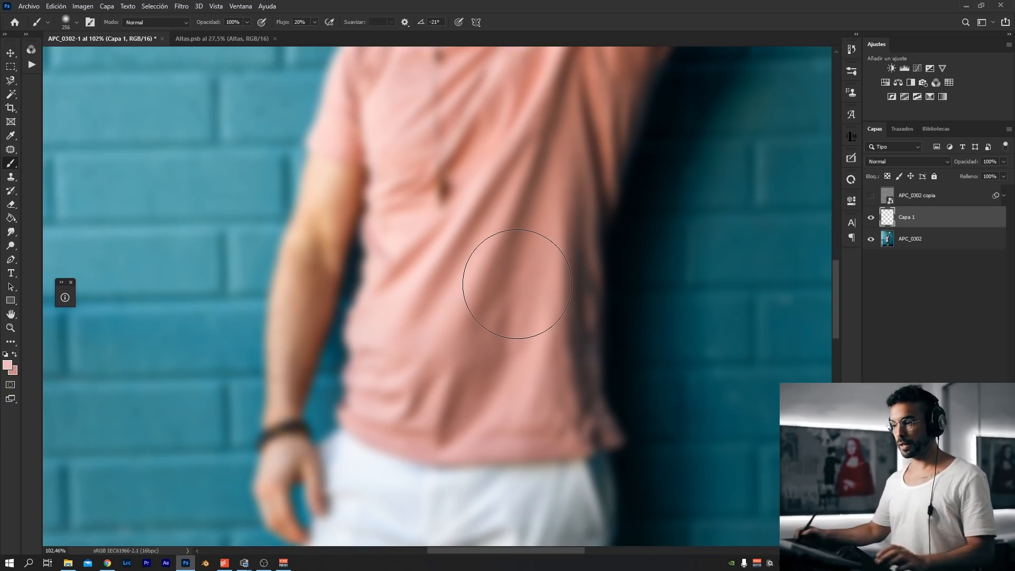
pyautogui.scroll(-2, 506, 306)
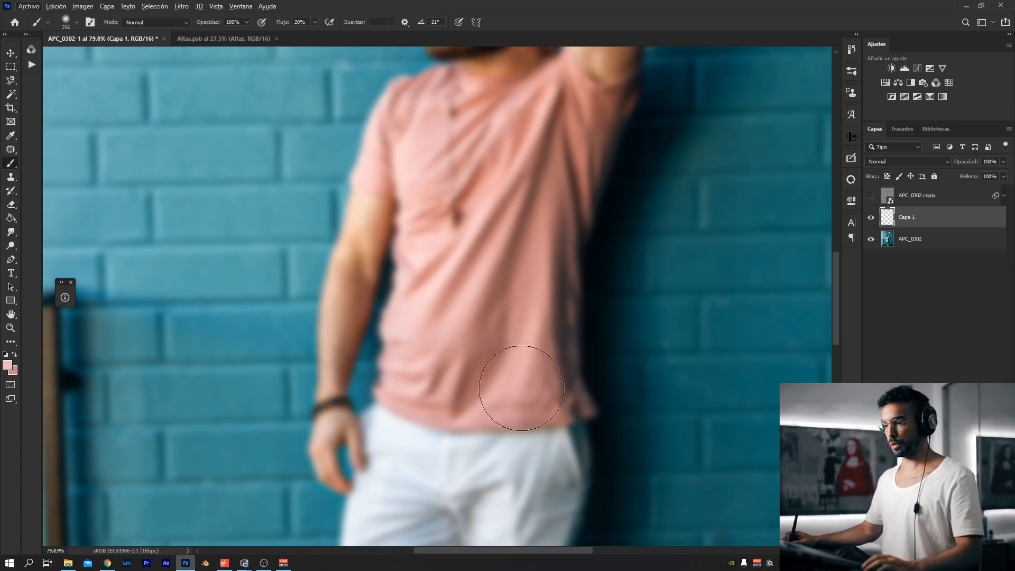
# Paint over the folds on the lower shirt on Capa 1 using its sampled pink and a 123-pixel brush
pyautogui.keyDown('alt'); pyautogui.click(488, 339); pyautogui.keyUp('alt')
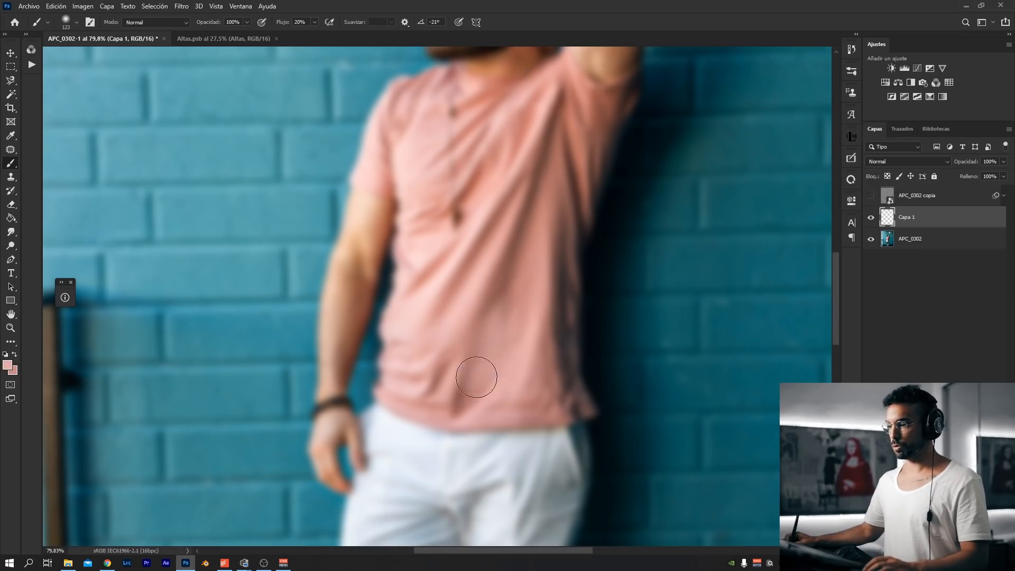
pyautogui.moveTo(446, 373); pyautogui.dragTo(420, 389)
pyautogui.moveTo(443, 330)
pyautogui.mouseDown()
pyautogui.moveTo(409, 379)
pyautogui.moveTo(403, 340)
pyautogui.moveTo(466, 282)
pyautogui.moveTo(467, 338)
pyautogui.moveTo(495, 295)
pyautogui.moveTo(511, 332)
pyautogui.moveTo(503, 375)
pyautogui.moveTo(460, 410)
pyautogui.mouseUp()
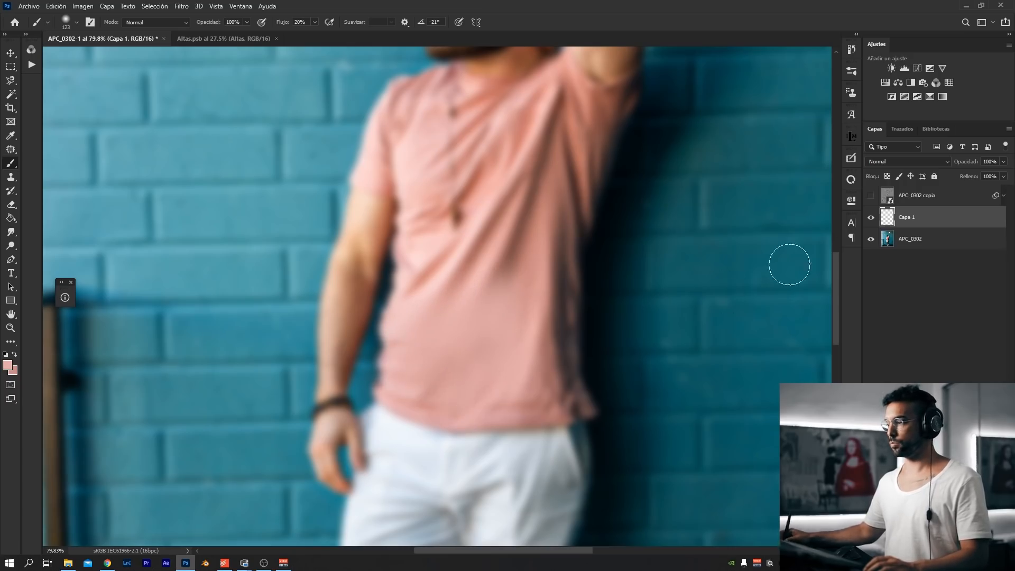
# Show the APC_0302 copia texture layer and compare the shirt with and without the Capa 1 painting
pyautogui.click(869, 197)
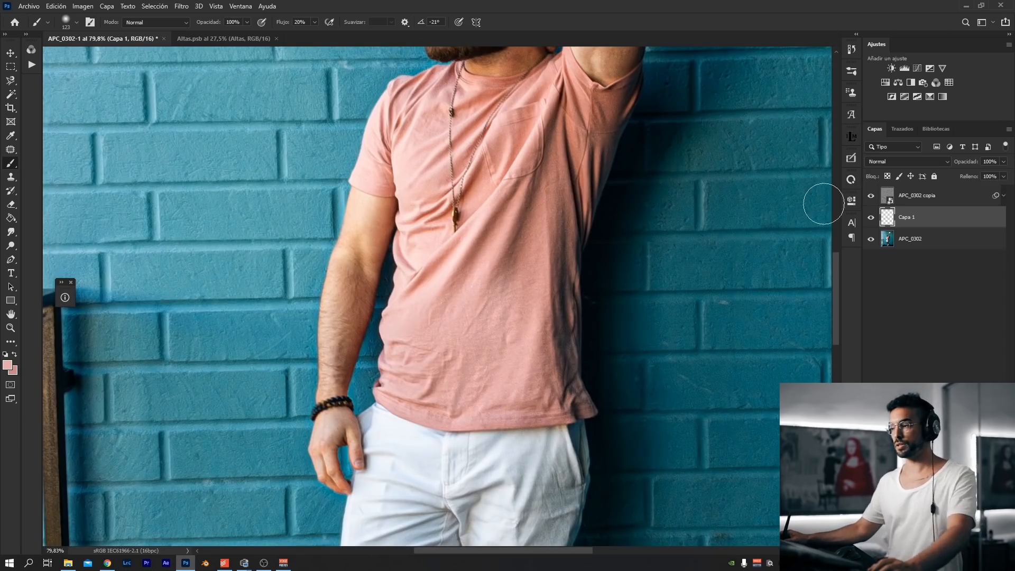
pyautogui.click(871, 218)
pyautogui.click(871, 219)
pyautogui.click(871, 219)
pyautogui.click(871, 219)
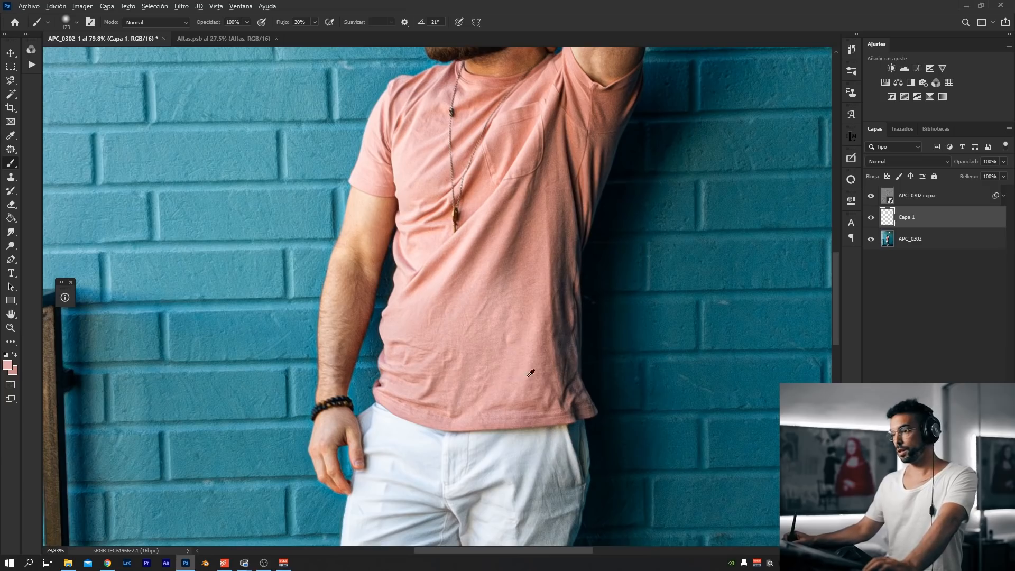
# Soften more folds across the lower shirt on Capa 1 with sampled shirt tones, reducing the brush to 31 pixels
pyautogui.moveTo(552, 289); pyautogui.dragTo(564, 367)
pyautogui.keyDown('alt'); pyautogui.rightClick(534, 332); pyautogui.keyUp('alt')
pyautogui.moveTo(530, 315); pyautogui.dragTo(542, 375)
pyautogui.keyDown('alt'); pyautogui.click(530, 339); pyautogui.keyUp('alt')
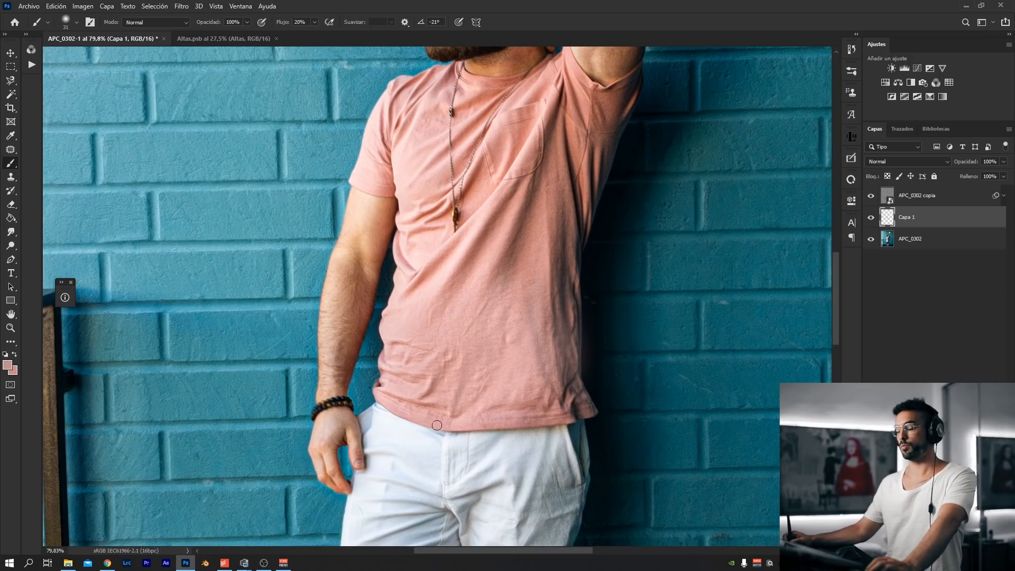
pyautogui.moveTo(440, 375); pyautogui.dragTo(500, 368)
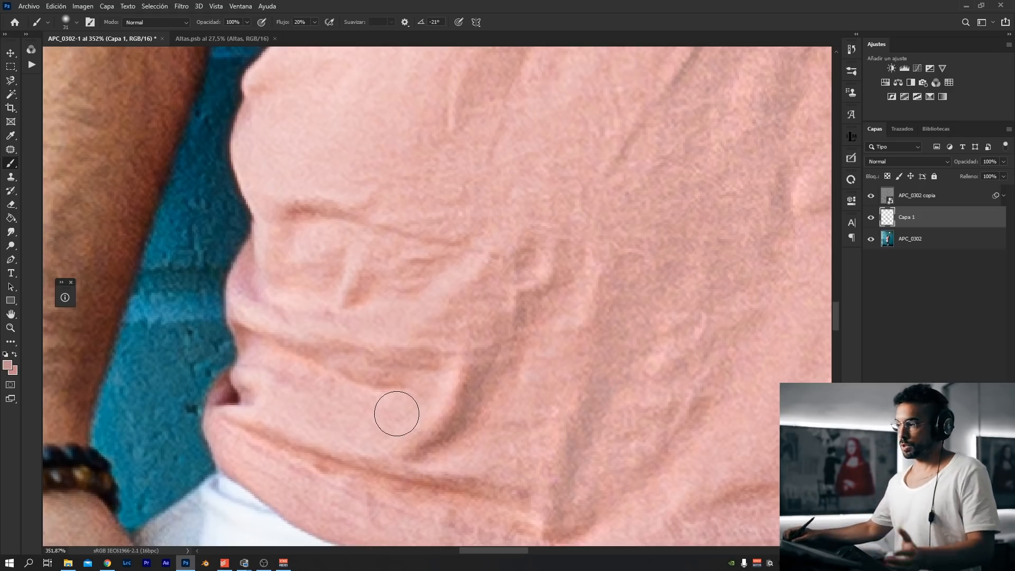
# Add an empty layer above APC_0302 copia and clone clean fabric texture over the shirt's central creases with a 32-pixel Clone Stamp
pyautogui.click(963, 195)
pyautogui.hotkey('ctrl', 'shift', 'alt', 'n')
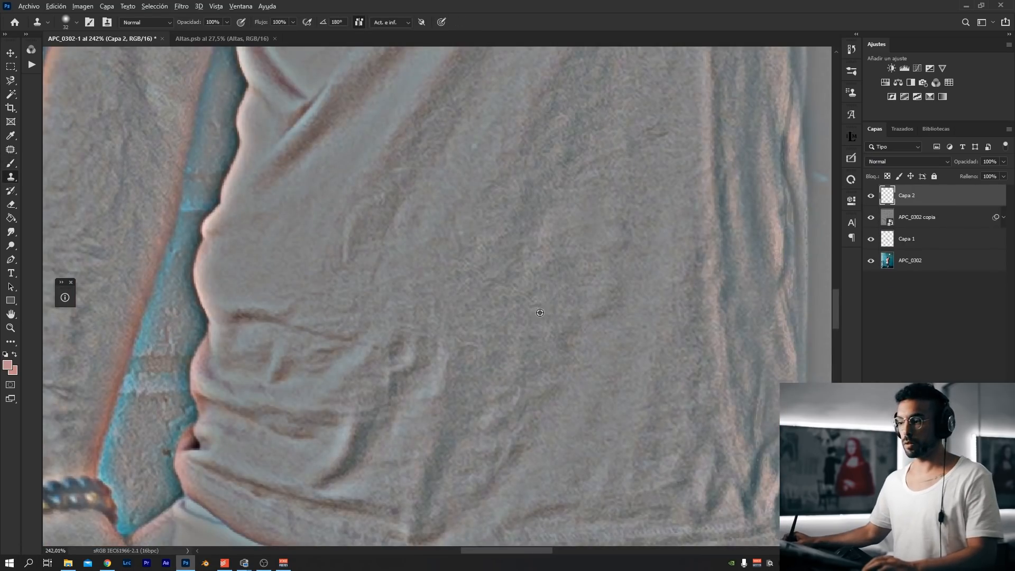
pyautogui.keyDown('alt'); pyautogui.click(540, 312); pyautogui.keyUp('alt')
pyautogui.moveTo(529, 387); pyautogui.dragTo(520, 394)
pyautogui.moveTo(525, 331); pyautogui.dragTo(451, 247)
pyautogui.keyDown('alt'); pyautogui.click(553, 360); pyautogui.keyUp('alt')
pyautogui.moveTo(588, 398)
pyautogui.mouseDown()
pyautogui.moveTo(636, 384)
pyautogui.moveTo(643, 408)
pyautogui.mouseUp()
pyautogui.keyDown('alt'); pyautogui.click(601, 357); pyautogui.keyUp('alt')
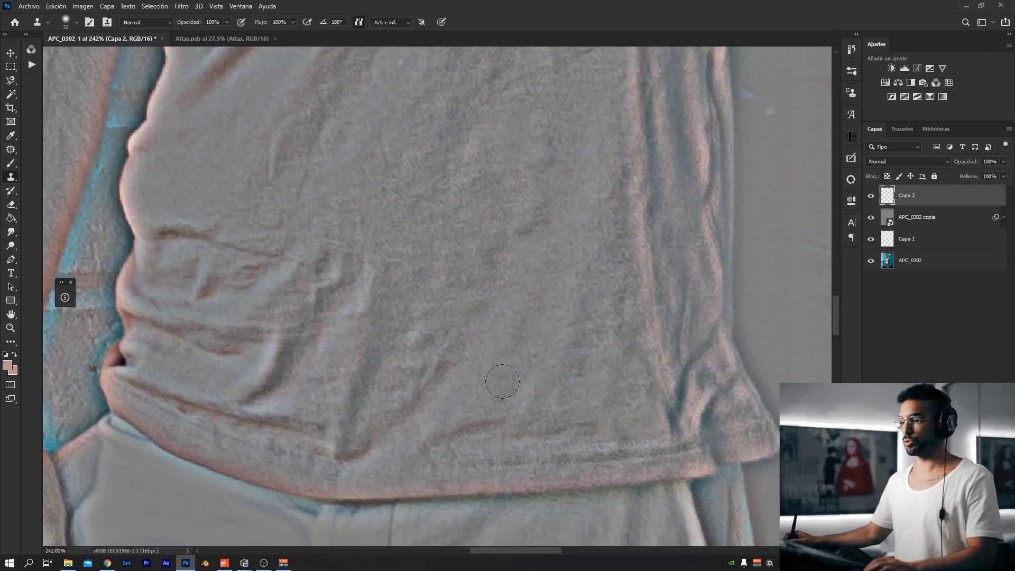
# Clone clean fabric texture over the vertical creases just above the shirt's hem on Capa 2
pyautogui.moveTo(455, 389); pyautogui.dragTo(417, 399)
pyautogui.keyDown('alt'); pyautogui.click(414, 256); pyautogui.keyUp('alt')
pyautogui.moveTo(380, 284); pyautogui.dragTo(352, 308)
pyautogui.keyDown('alt'); pyautogui.click(401, 275); pyautogui.keyUp('alt')
pyautogui.moveTo(370, 387)
pyautogui.mouseDown()
pyautogui.moveTo(358, 375)
pyautogui.moveTo(342, 444)
pyautogui.mouseUp()
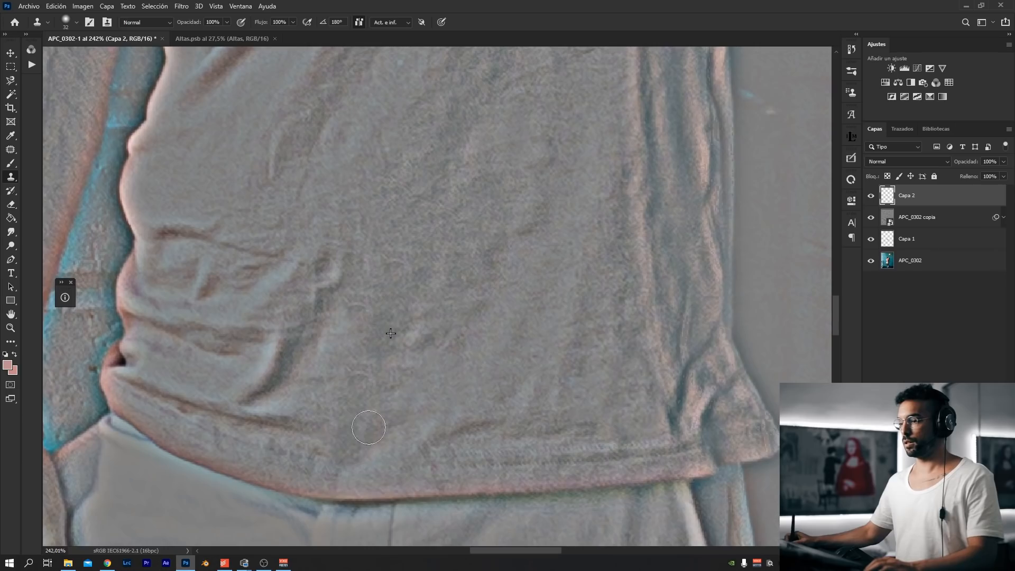
# Clip Capa 2 to the APC_0302 copia texture layer and check that layer's smart filter list
pyautogui.keyDown('alt'); pyautogui.click(932, 202); pyautogui.keyUp('alt')
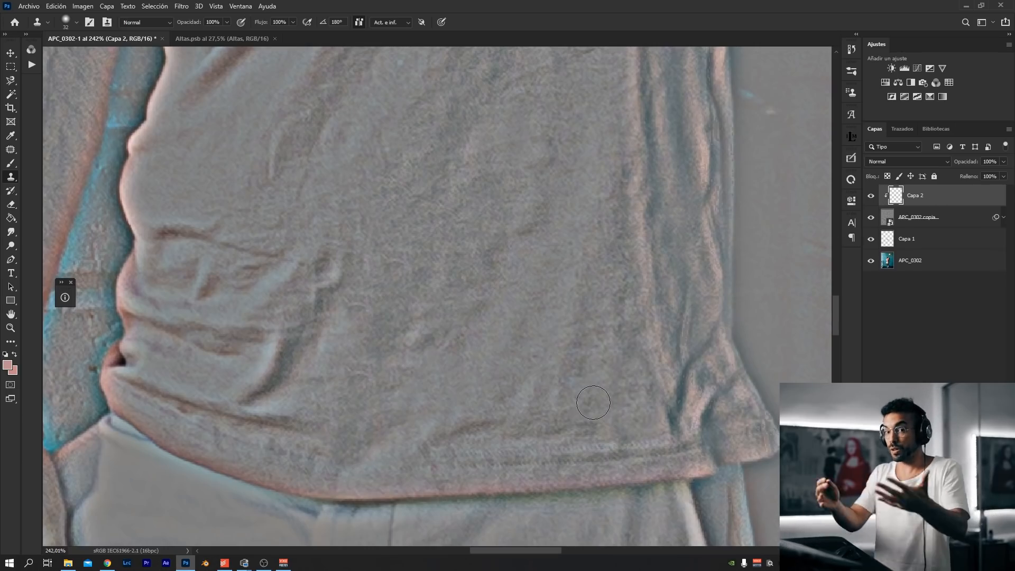
pyautogui.click(1003, 218)
pyautogui.click(1003, 220)
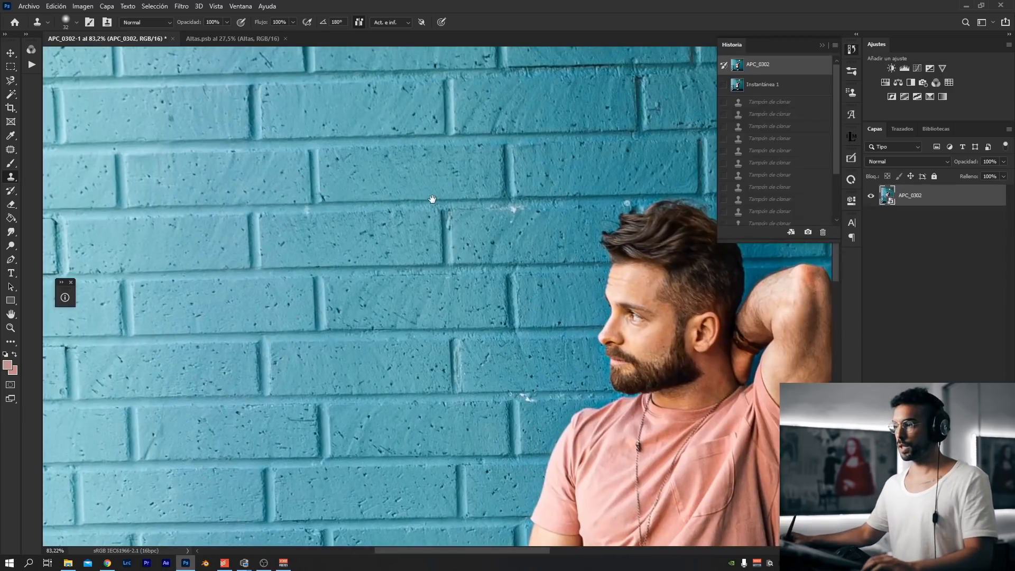
# Compare the original APC_0302 state with the Instantánea 1 snapshot on the brick wall and on the man's shirt
pyautogui.click(724, 85)
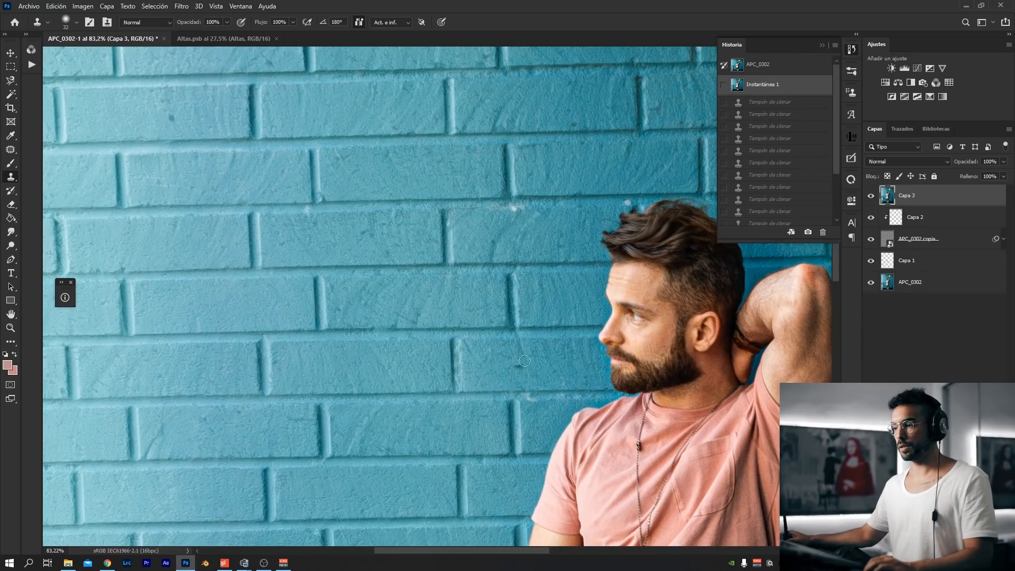
pyautogui.click(788, 65)
pyautogui.click(788, 84)
pyautogui.click(788, 64)
pyautogui.click(789, 85)
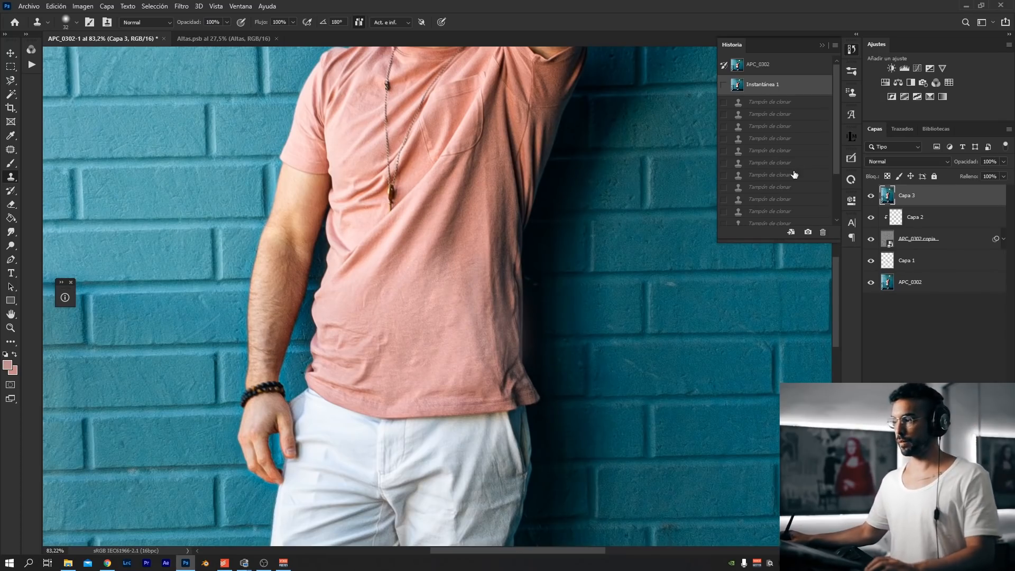
pyautogui.click(791, 66)
pyautogui.click(792, 86)
pyautogui.click(790, 66)
pyautogui.click(792, 87)
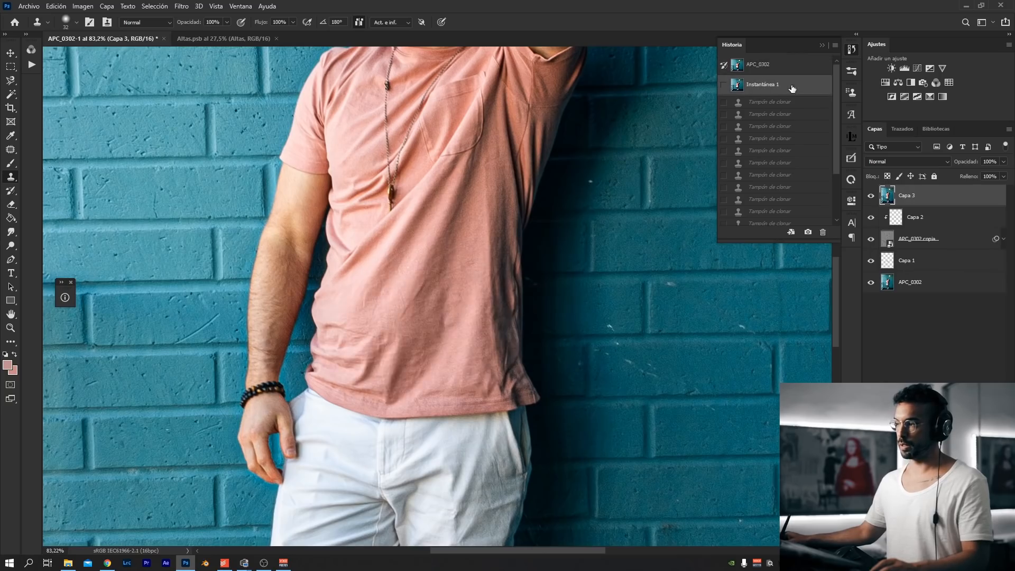
pyautogui.click(790, 65)
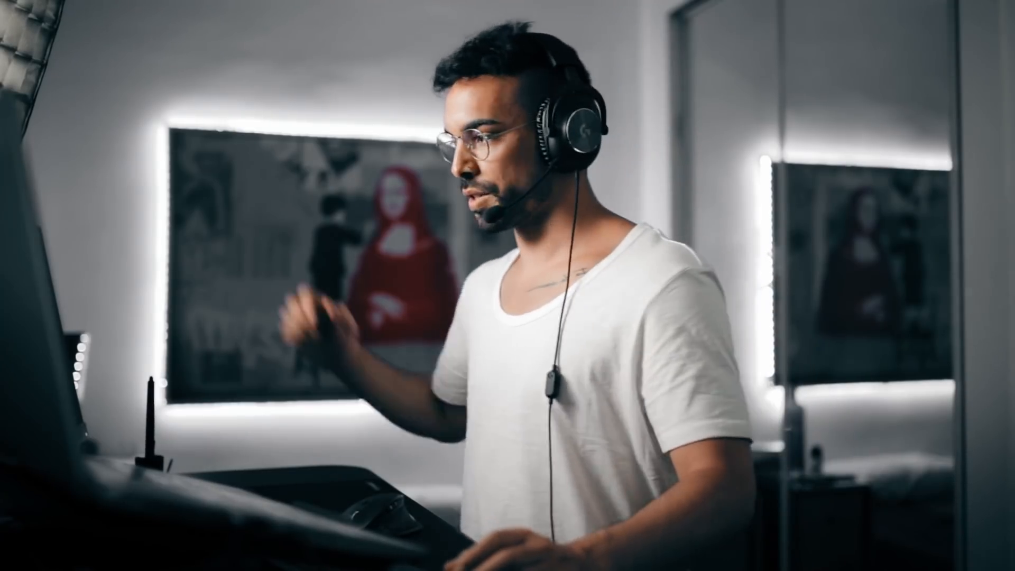